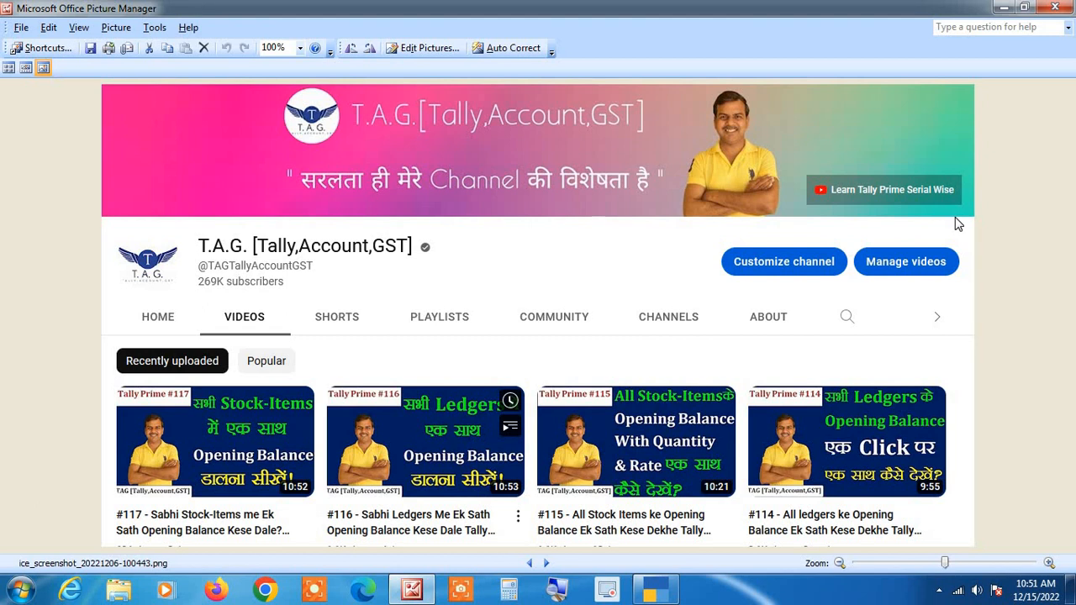
Switch to TallyPrime and open the list of additional reports from the Gateway of Tally.
left_click(1003, 7)
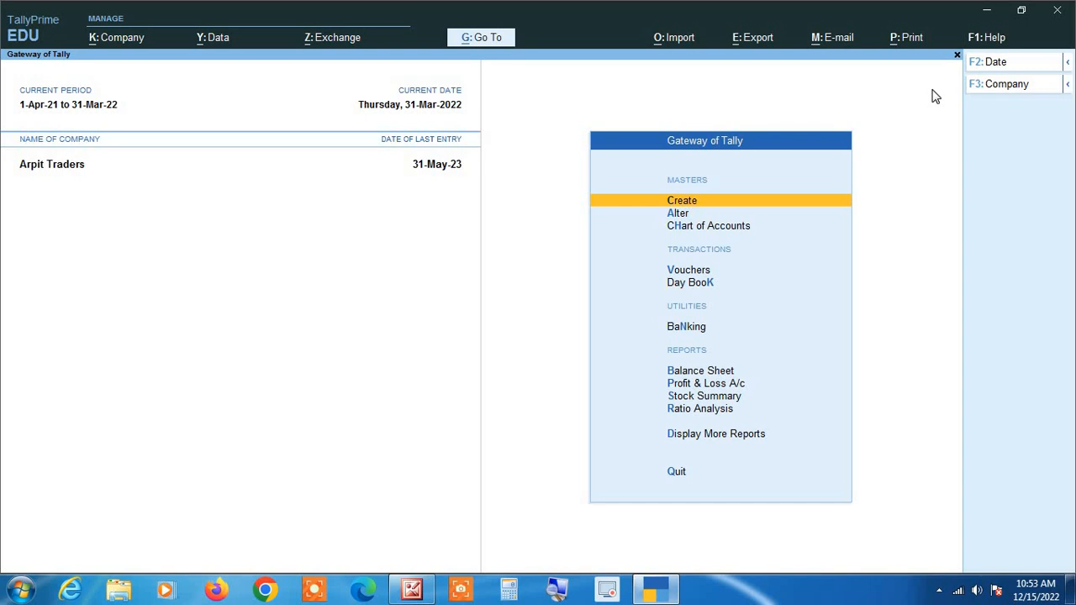
key("Down")
key("Down")
key("Down")
key("Down")
key("Down")
key("Down")
key("Down")
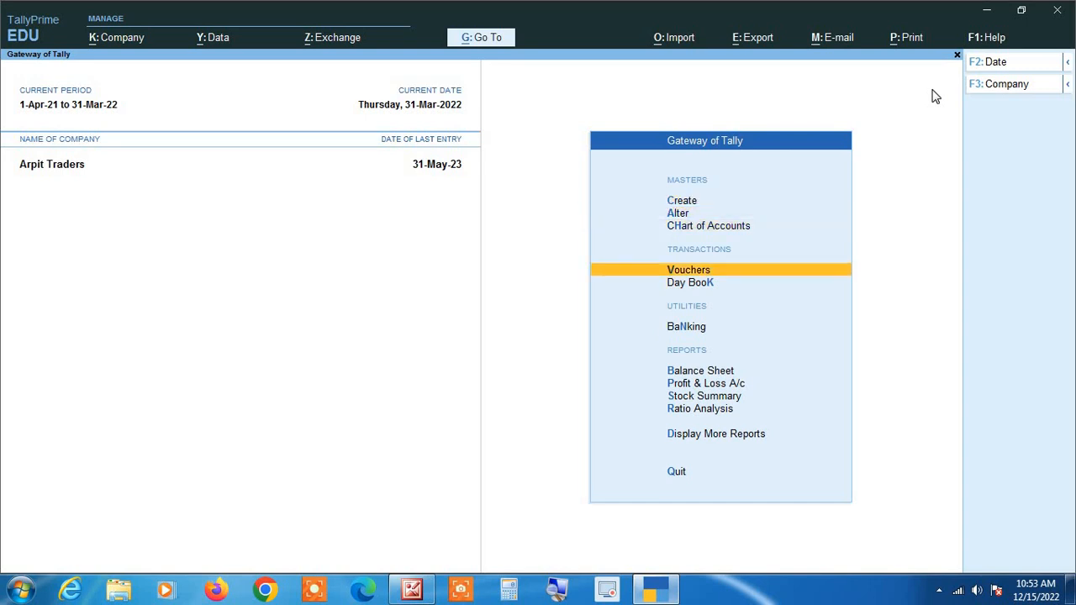
key("Down")
key("Down")
key("Down")
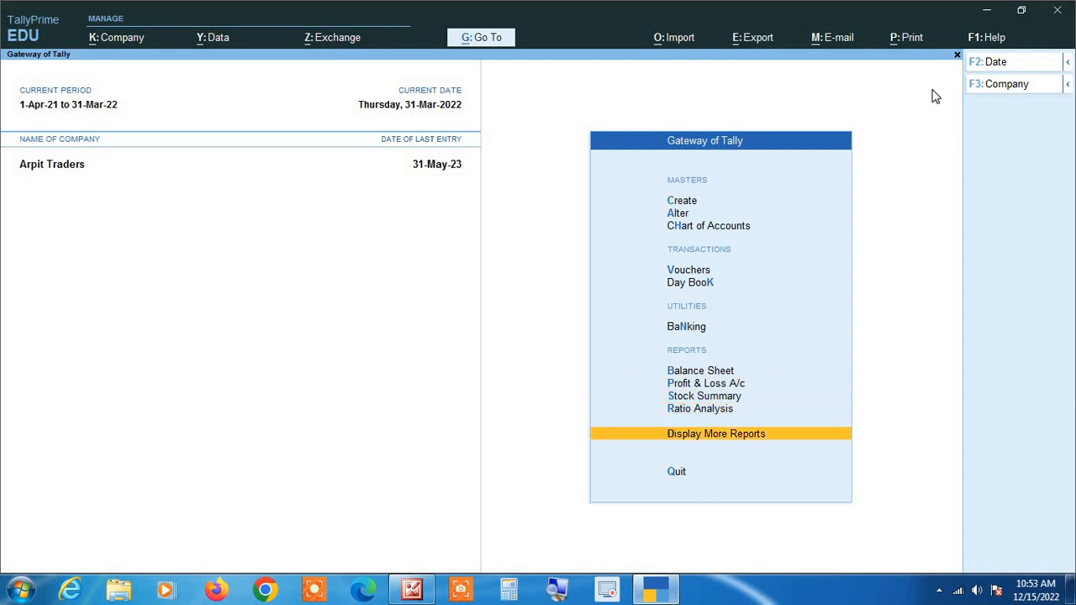
key("Return")
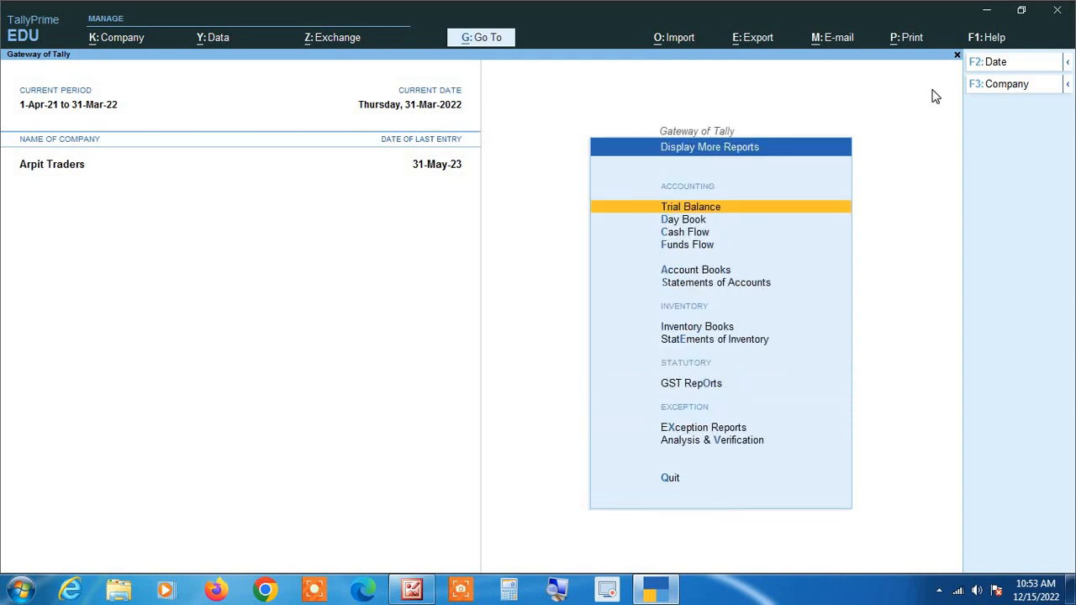
Open the Sales Register from the Account Books.
key("Down")
key("Down")
key("Down")
key("Down")
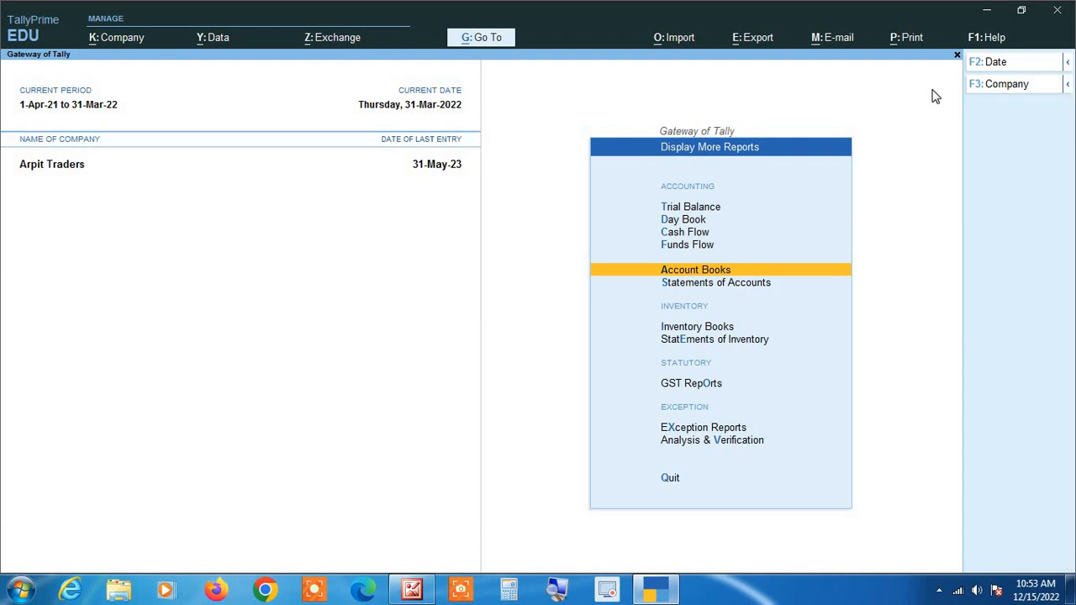
key("Return")
key("Down")
key("Down")
key("Down")
key("Down")
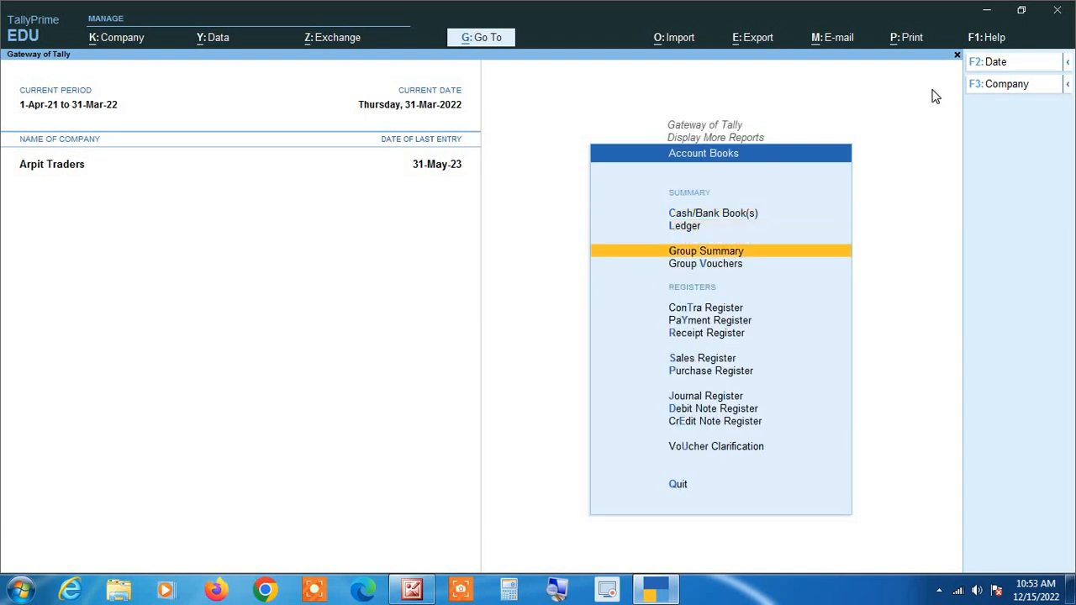
key("Down")
key("Down")
key("Down")
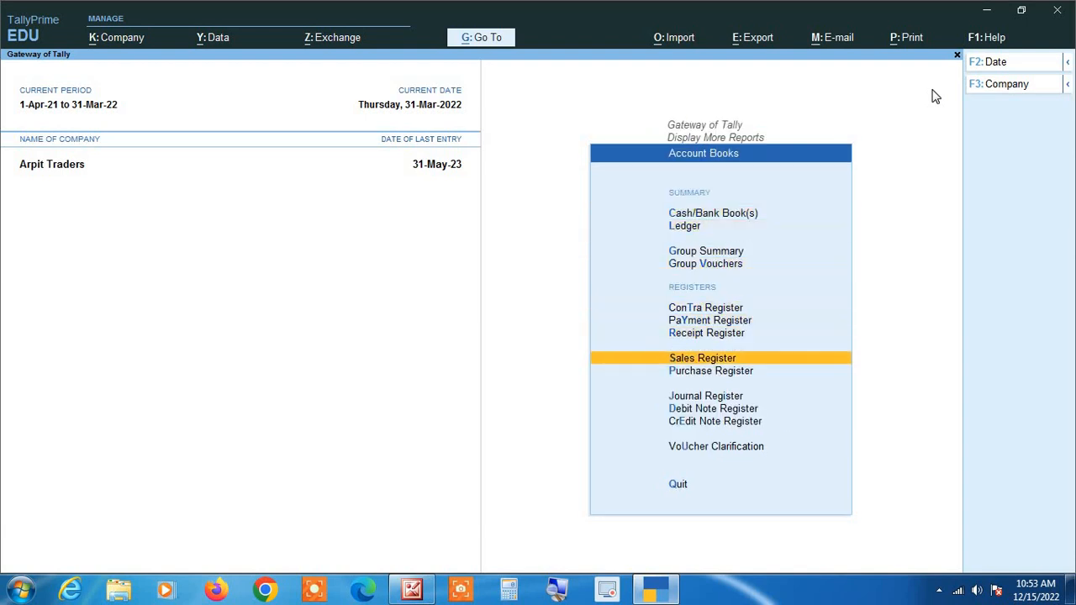
key("Return")
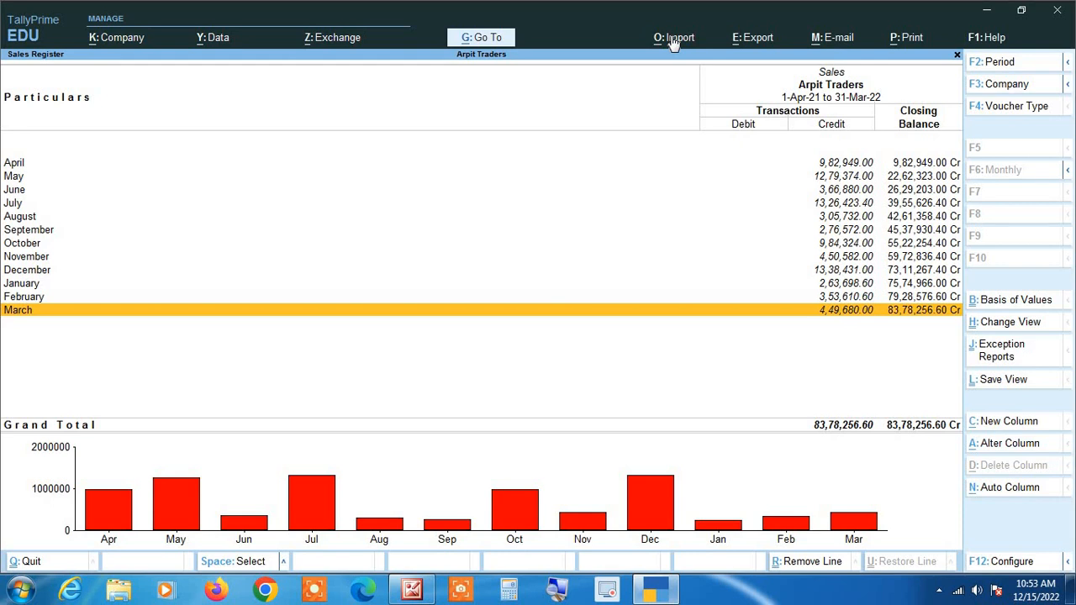
Examine the monthly sales figures in the Sales Register from March back to April.
key("Up")
key("Up")
key("Up")
key("Up")
key("Up")
key("Up")
key("Up")
key("Up")
key("Up")
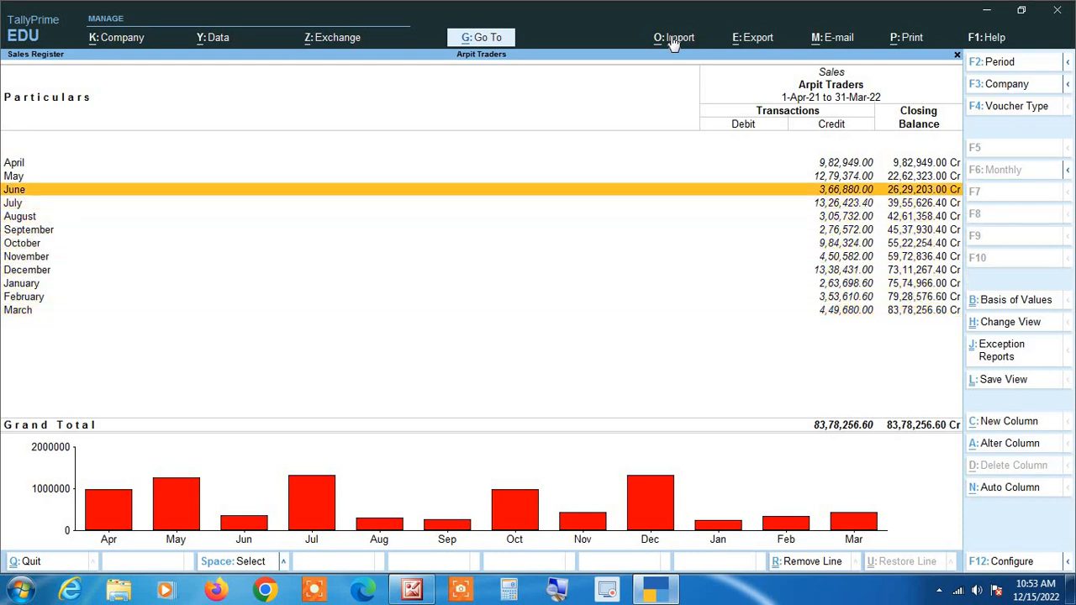
key("Up")
key("Up")
Open the list of sales vouchers for December.
key("Down")
key("Down")
key("Down")
key("Down")
key("Down")
key("Down")
key("Down")
key("Down")
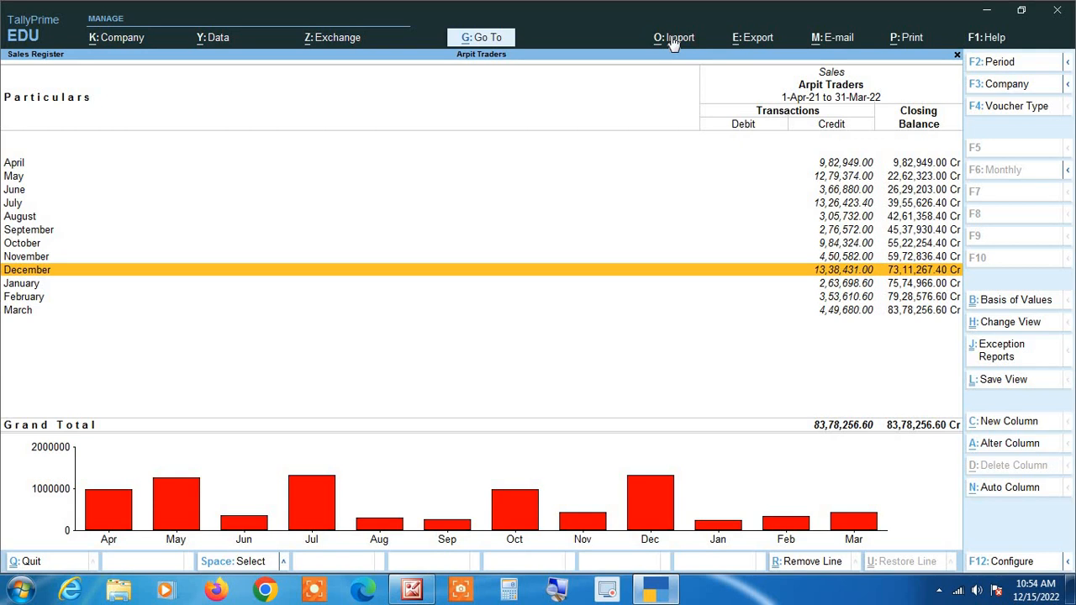
key("Return")
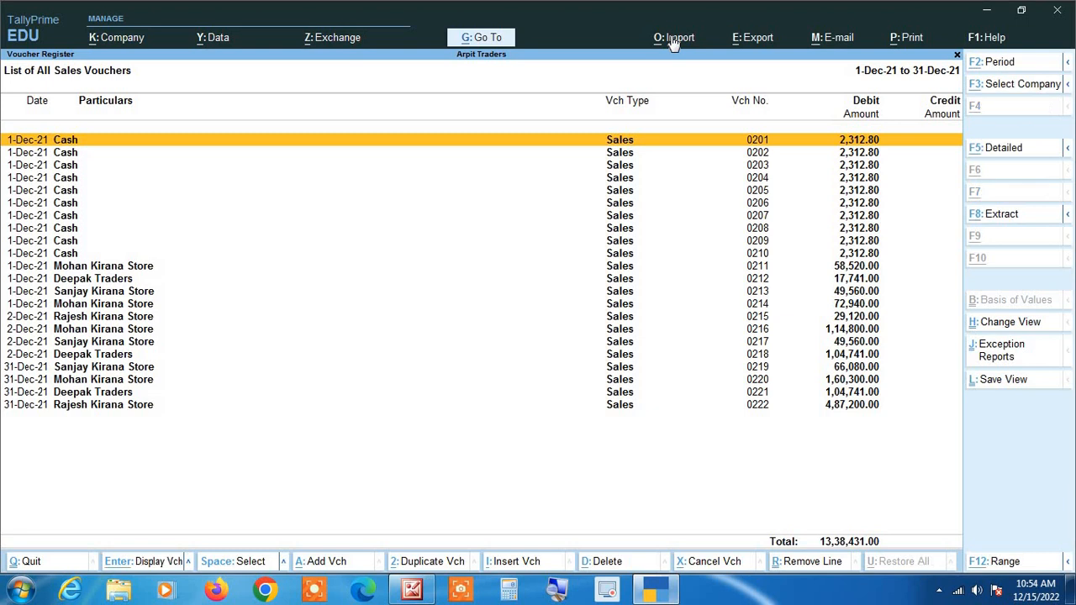
Extend the voucher list's period end to 31-3-22 and display it as a columnar register with the default column settings.
key("alt+F2")
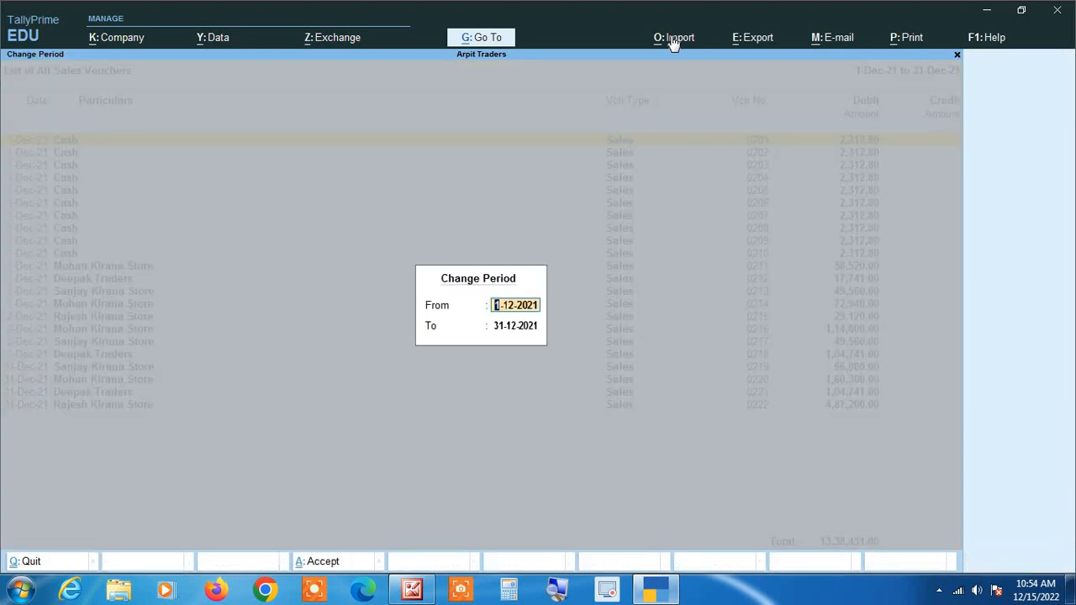
key("Return")
type("31 3 22")
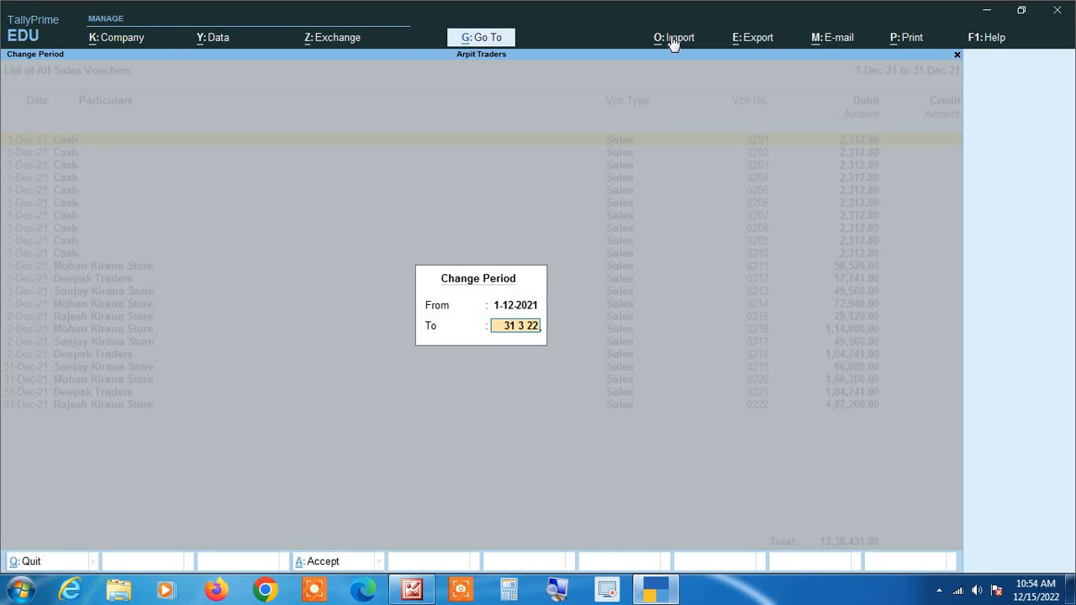
key("Return")
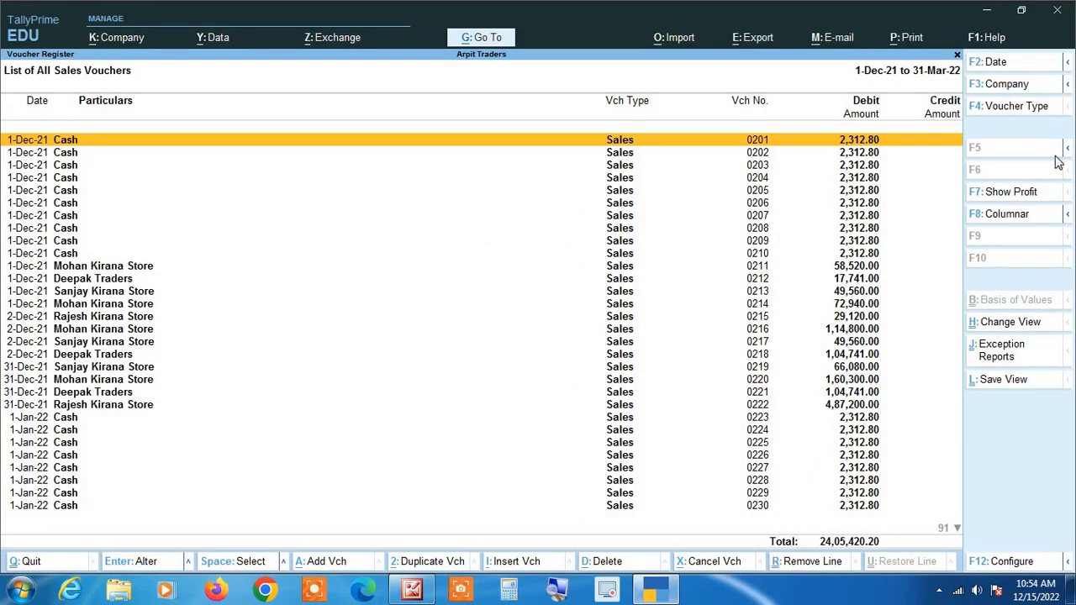
left_click(1018, 221)
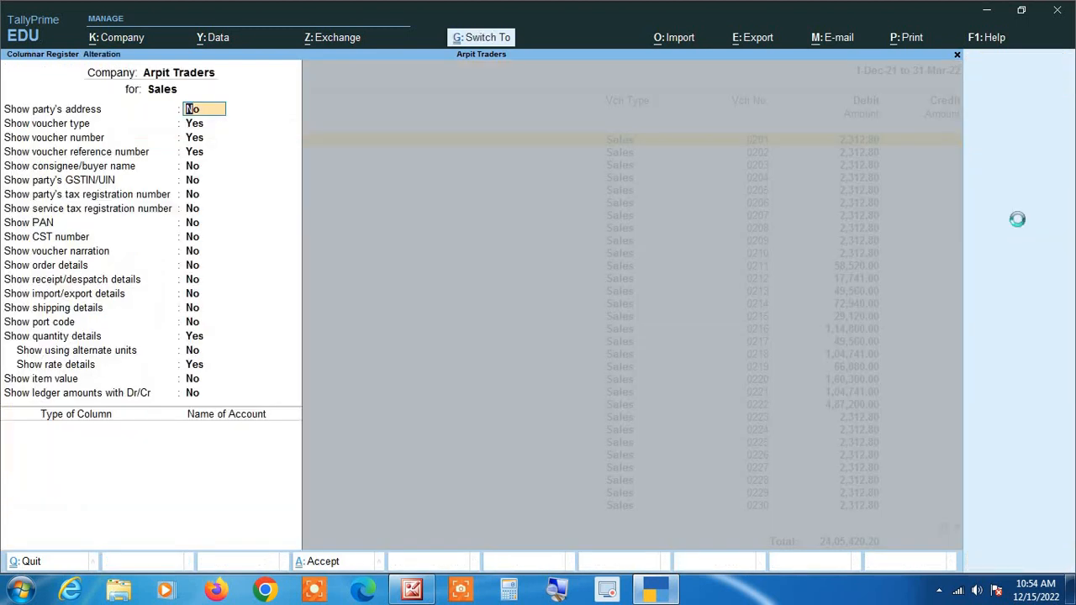
key("ctrl+a")
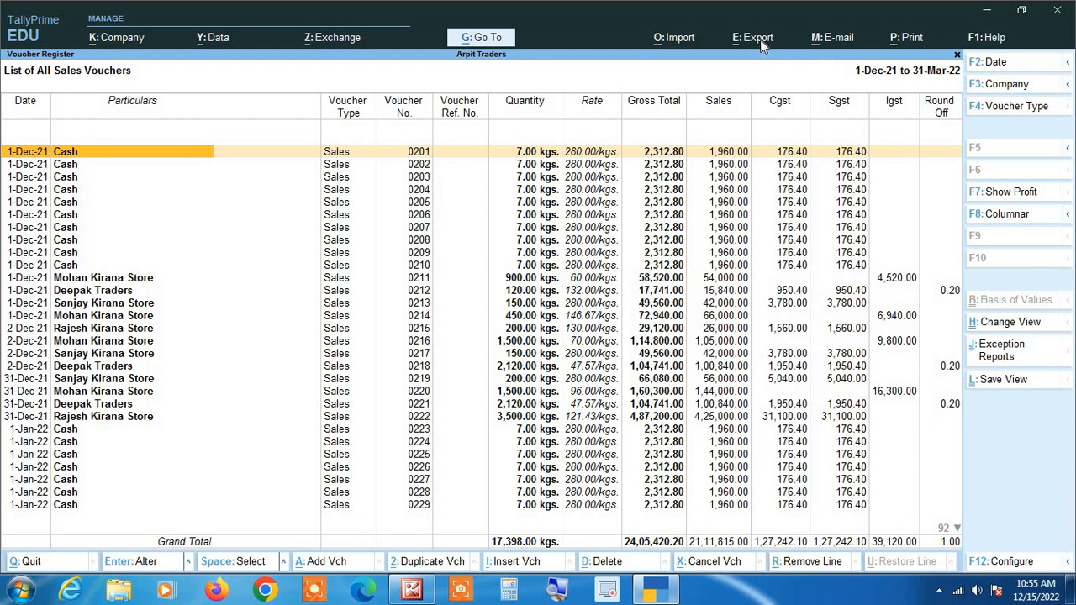
Open the export configuration for the current report and expand it to the full list of settings.
left_click(760, 40)
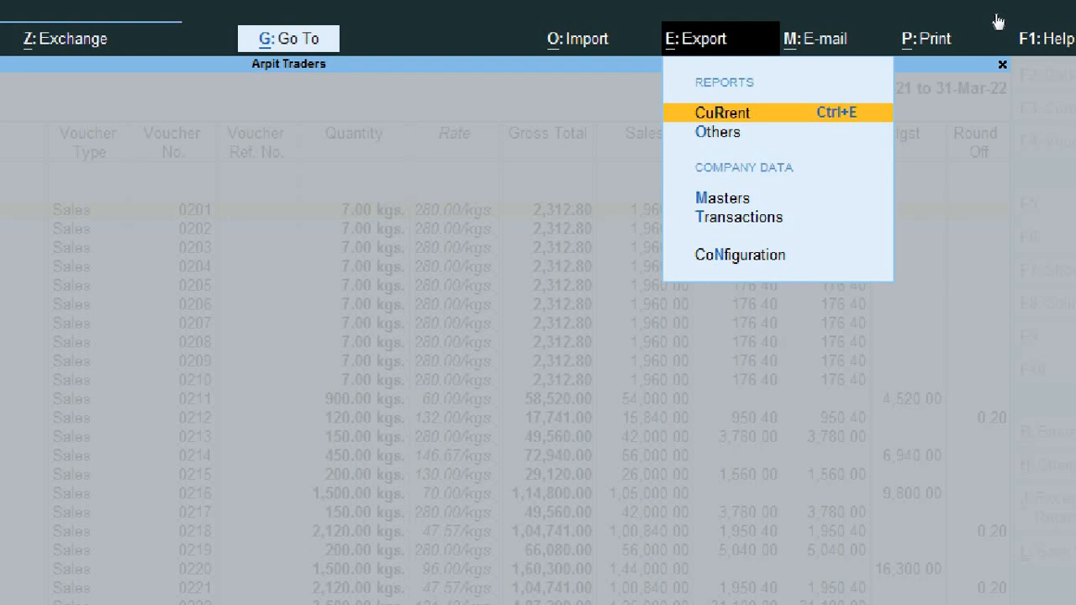
key("Return")
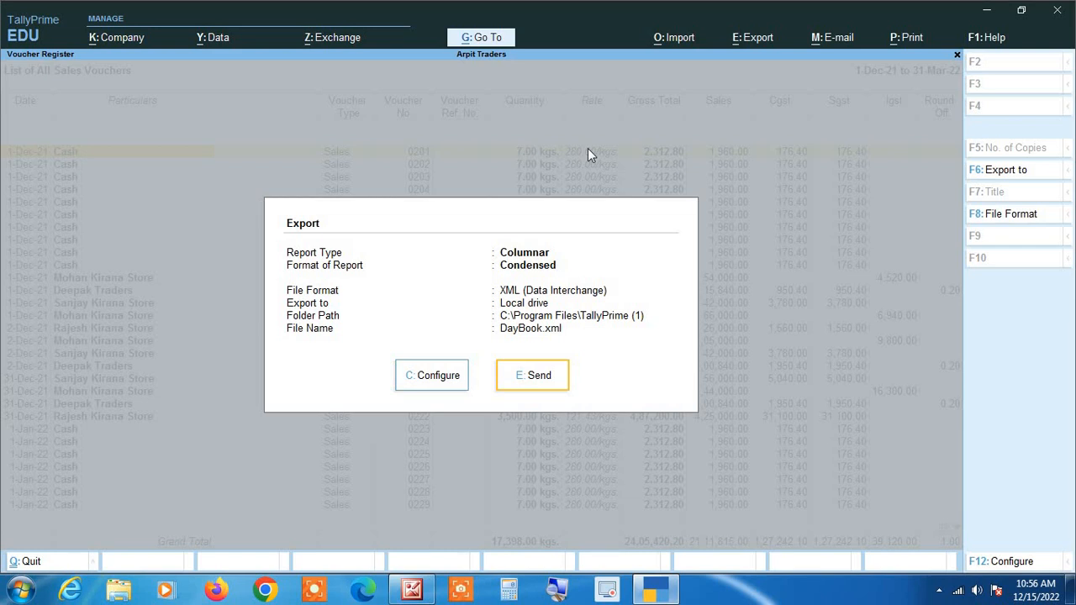
key("Left")
key("Return")
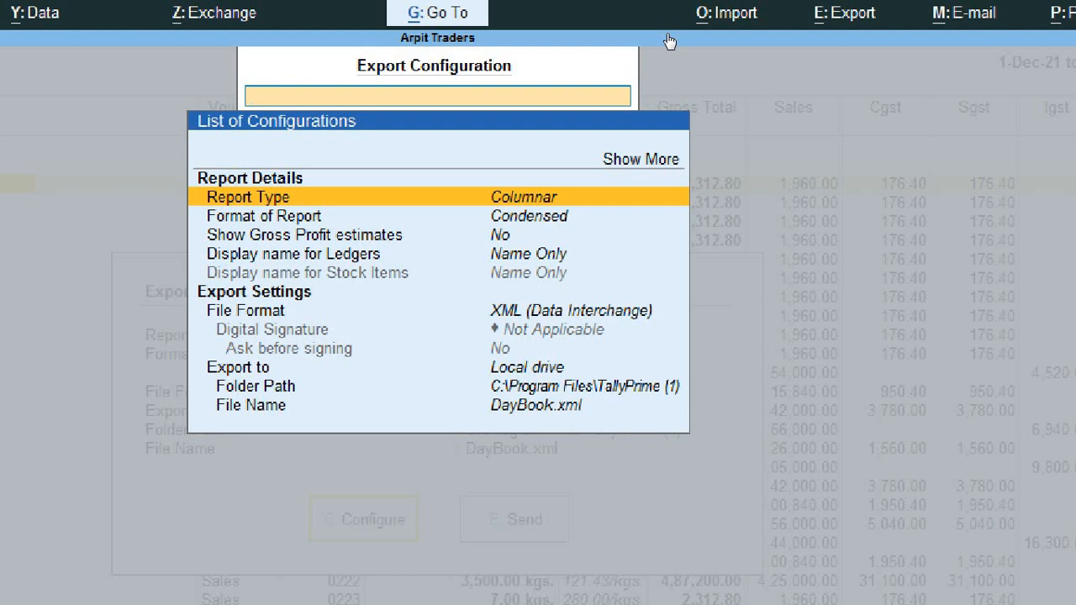
key("Up")
key("Up")
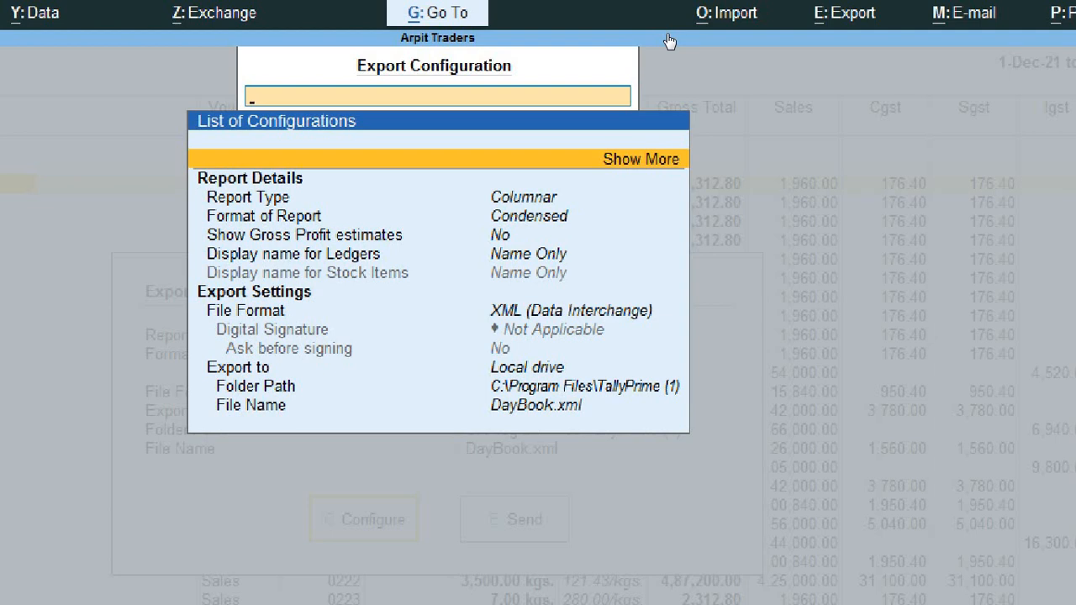
key("Return")
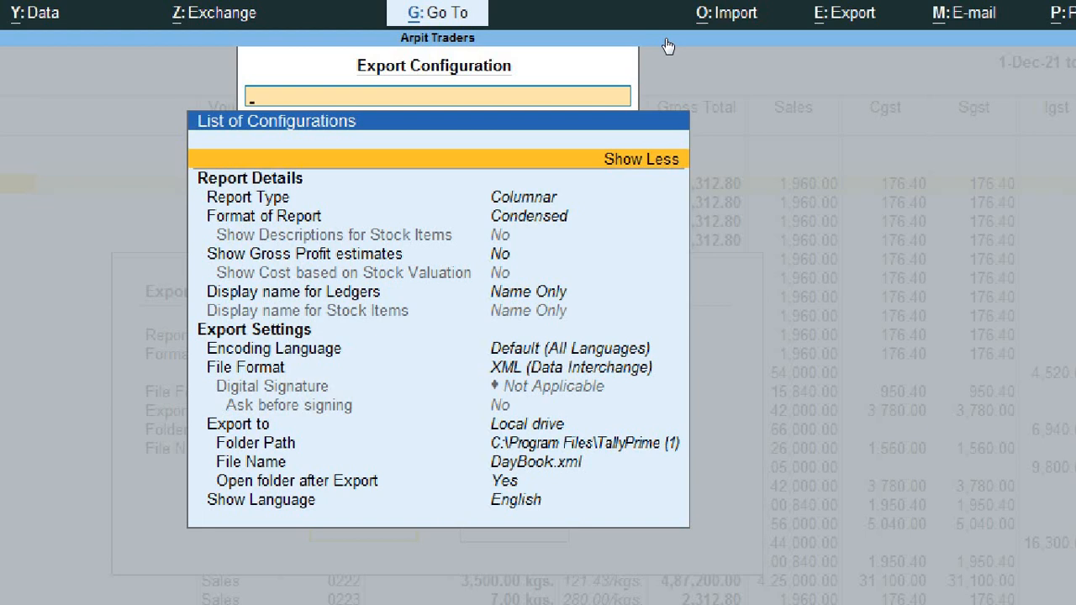
Try the Detailed format of report for the export, then return it to Condensed.
key("Down")
key("Down")
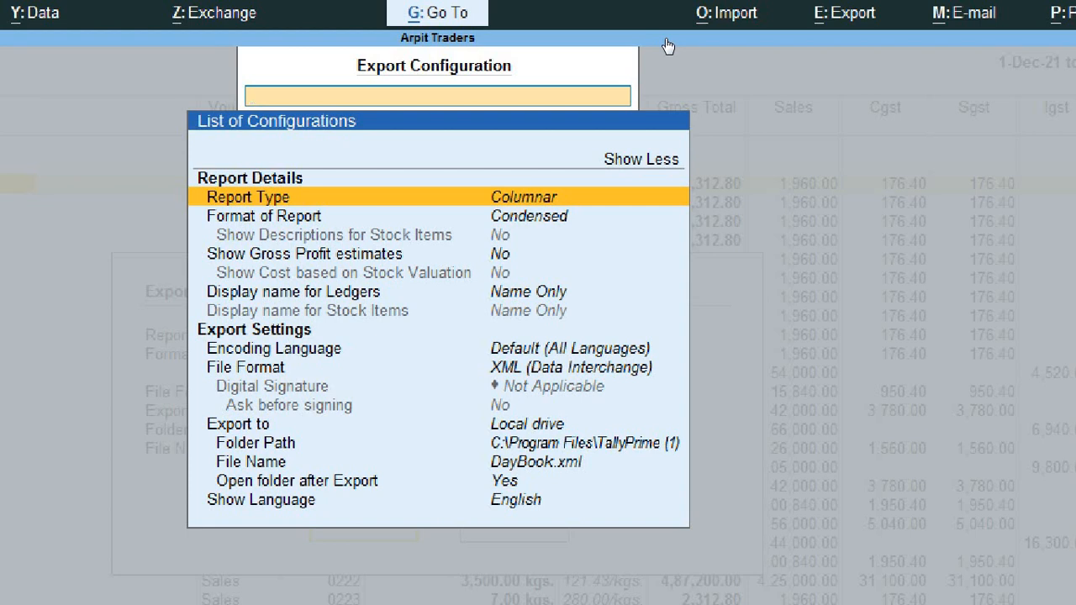
key("Down")
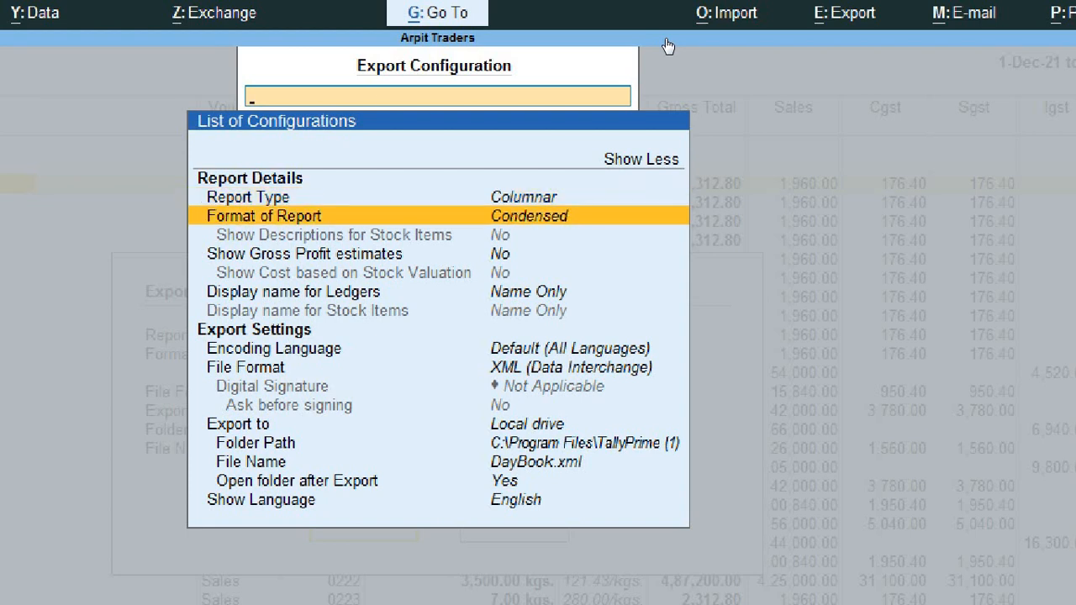
key("Return")
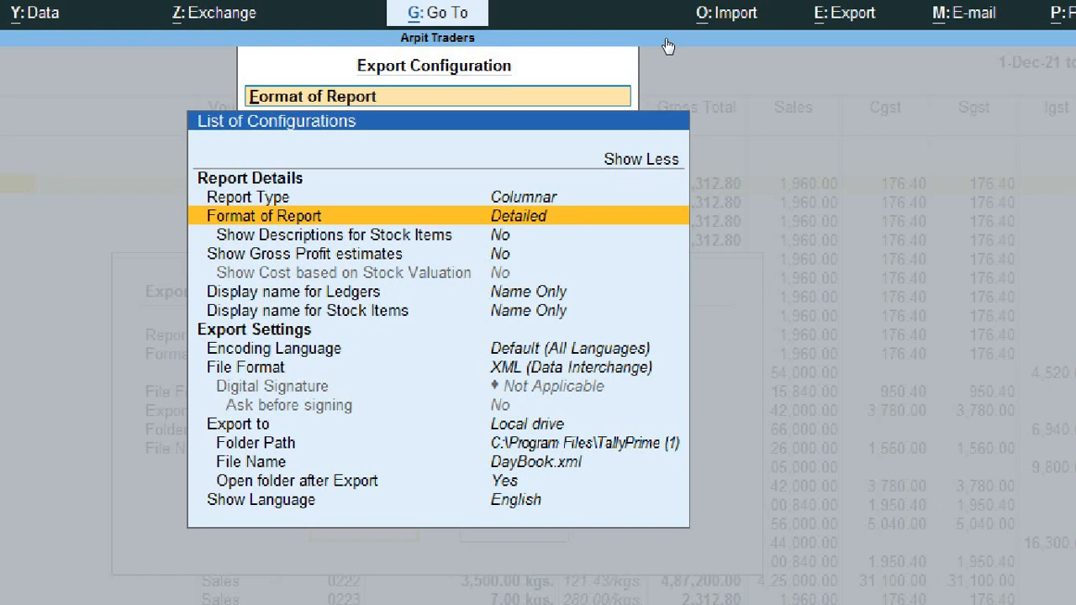
key("Return")
key("Down")
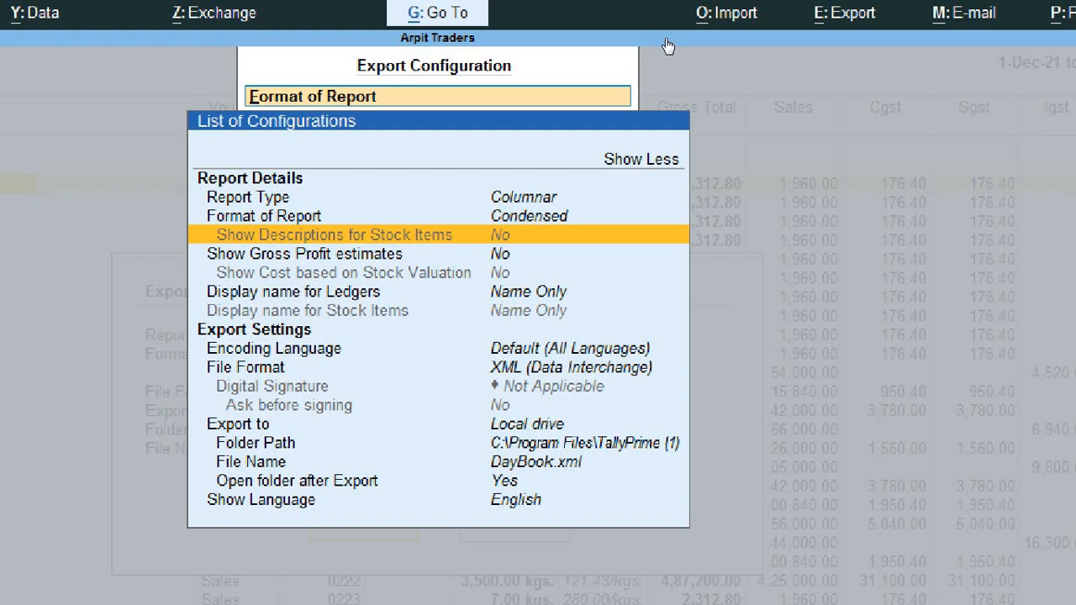
Confirm Columnar as the report type for the export.
key("Up")
key("Up")
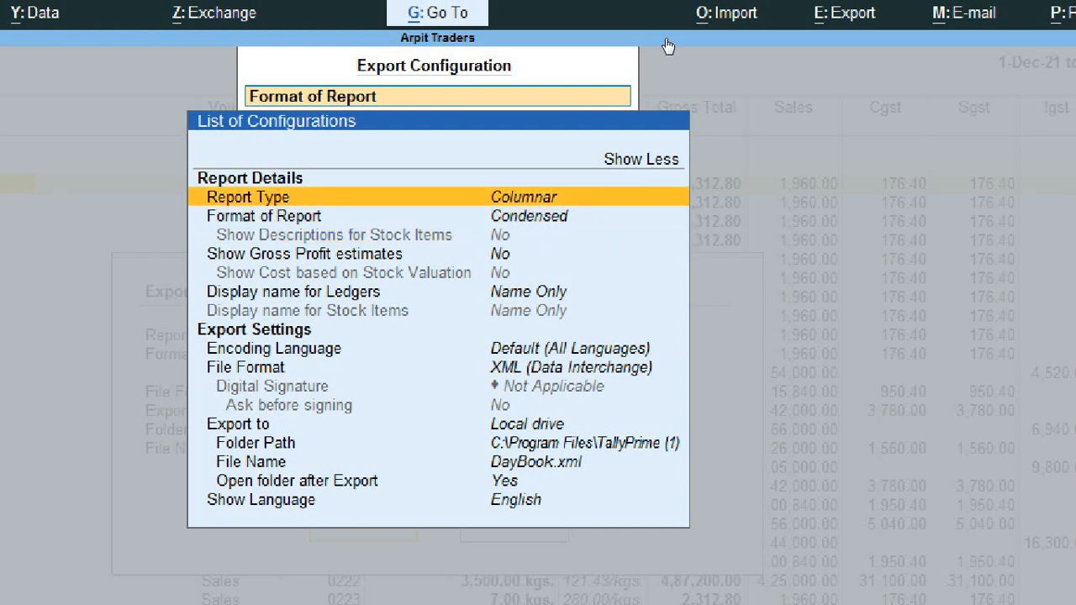
key("Return")
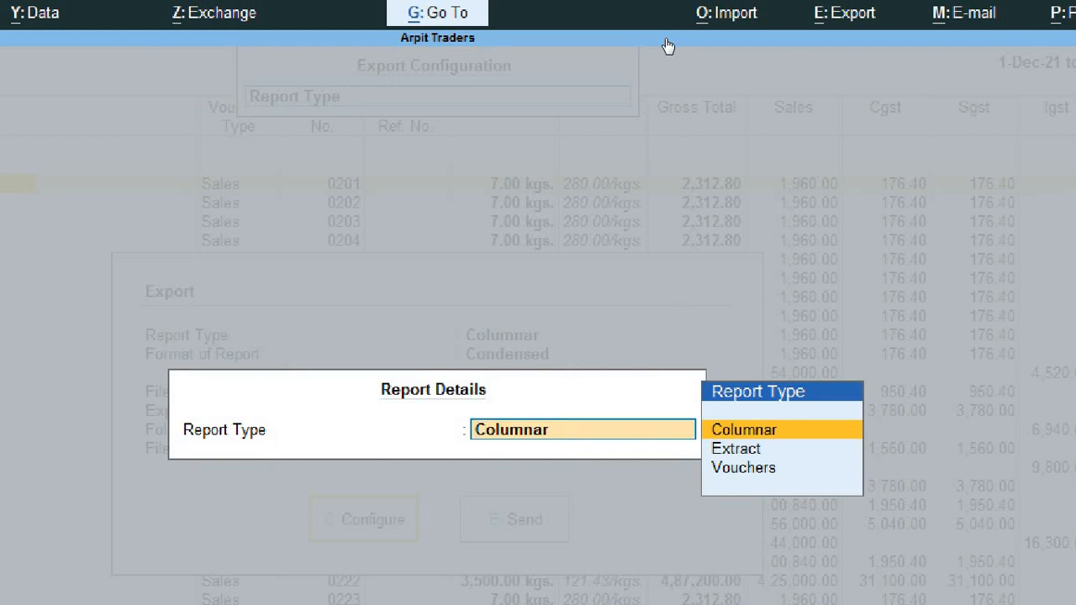
key("Return")
Set the export's file format to Excel (Spreadsheet).
key("Down")
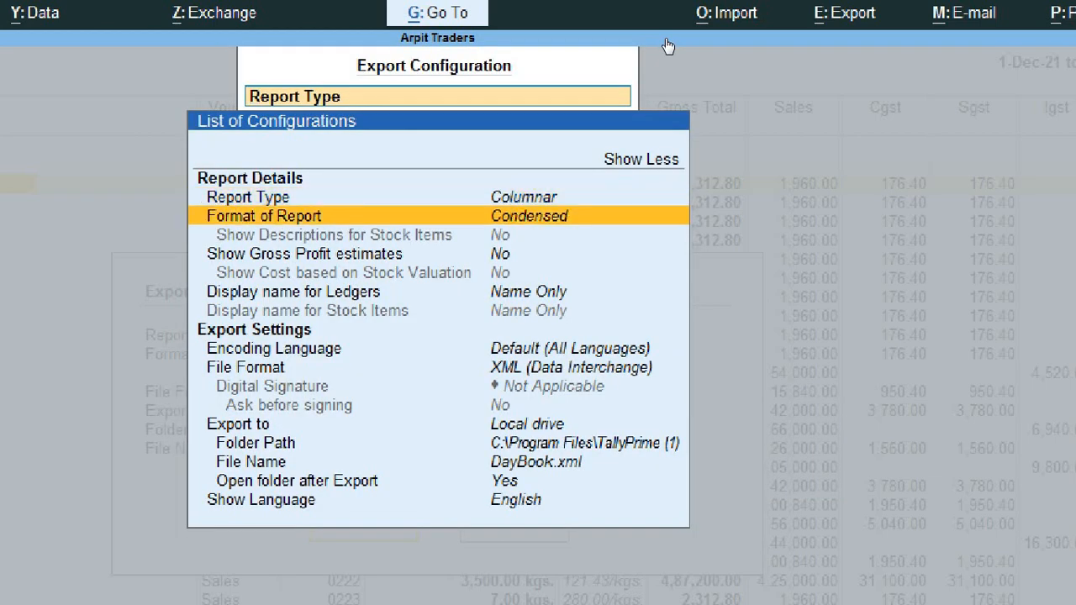
key("Down")
key("Down")
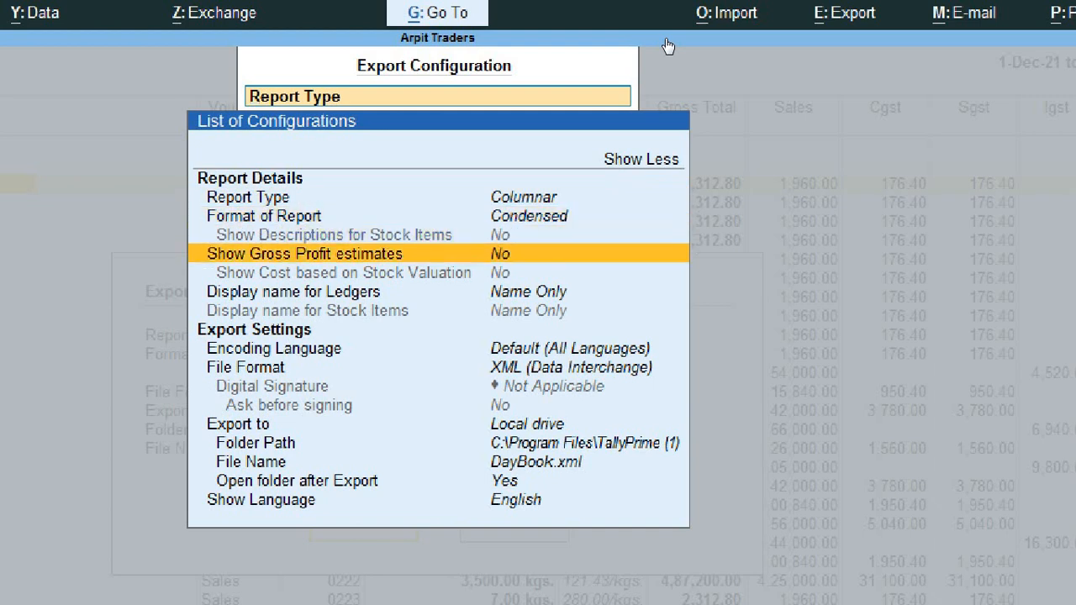
key("Down")
key("Down")
key("Down")
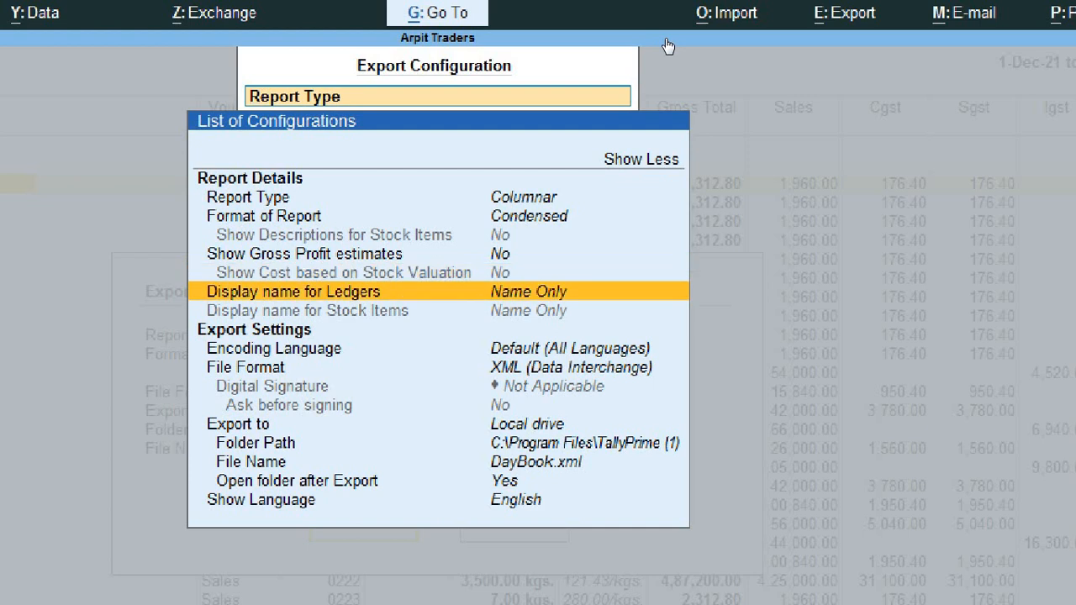
key("Down")
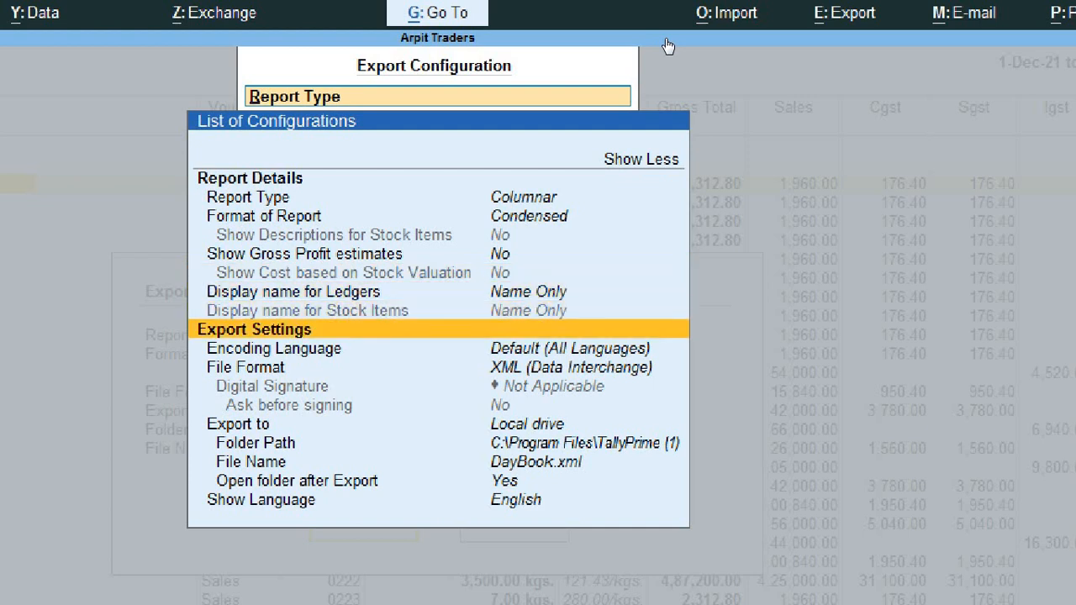
key("Down")
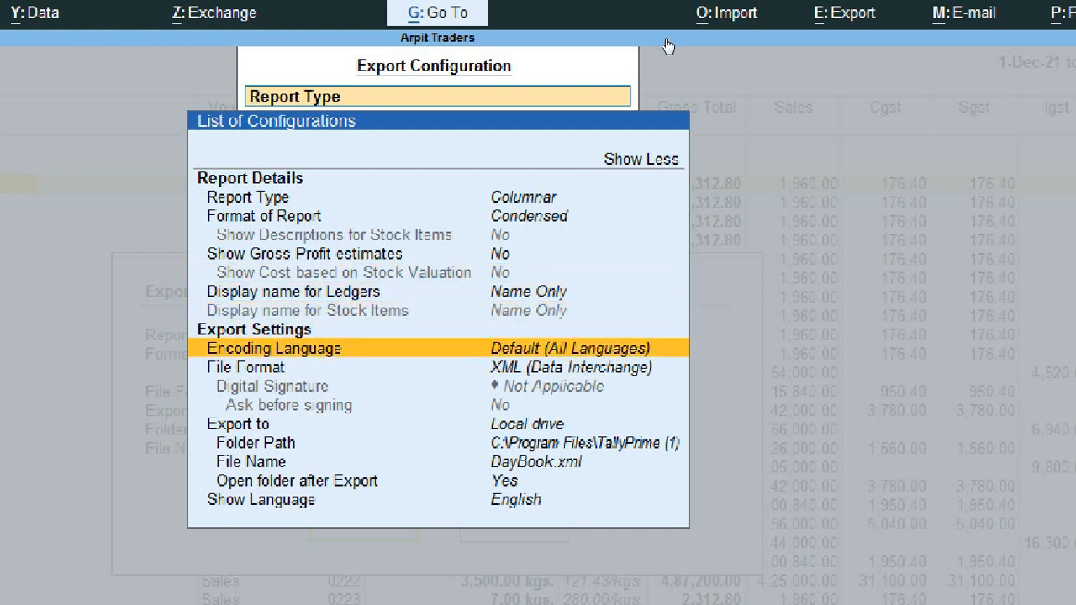
key("Down")
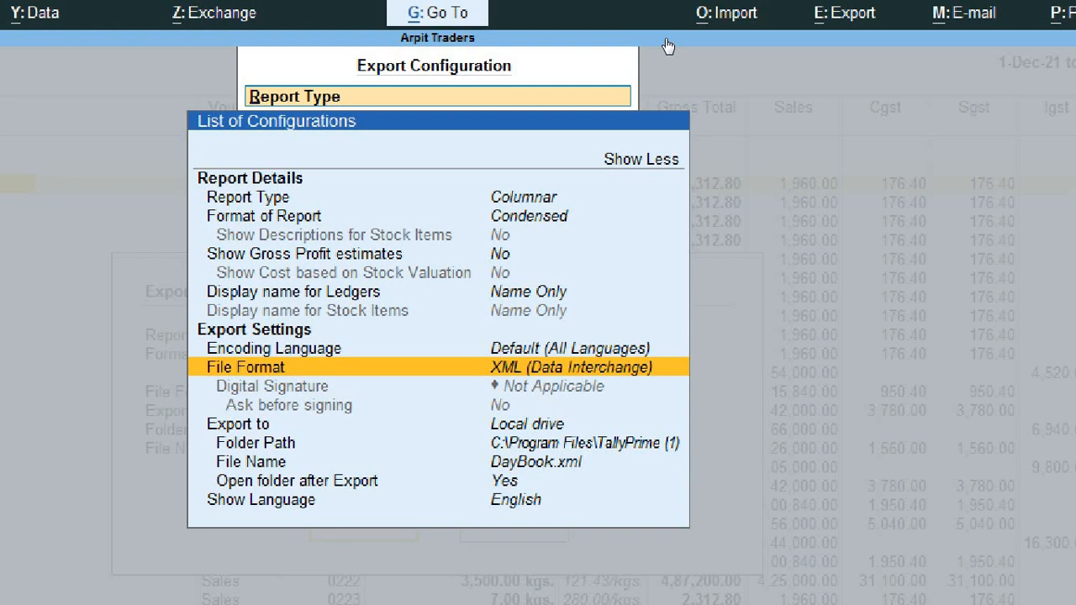
key("Return")
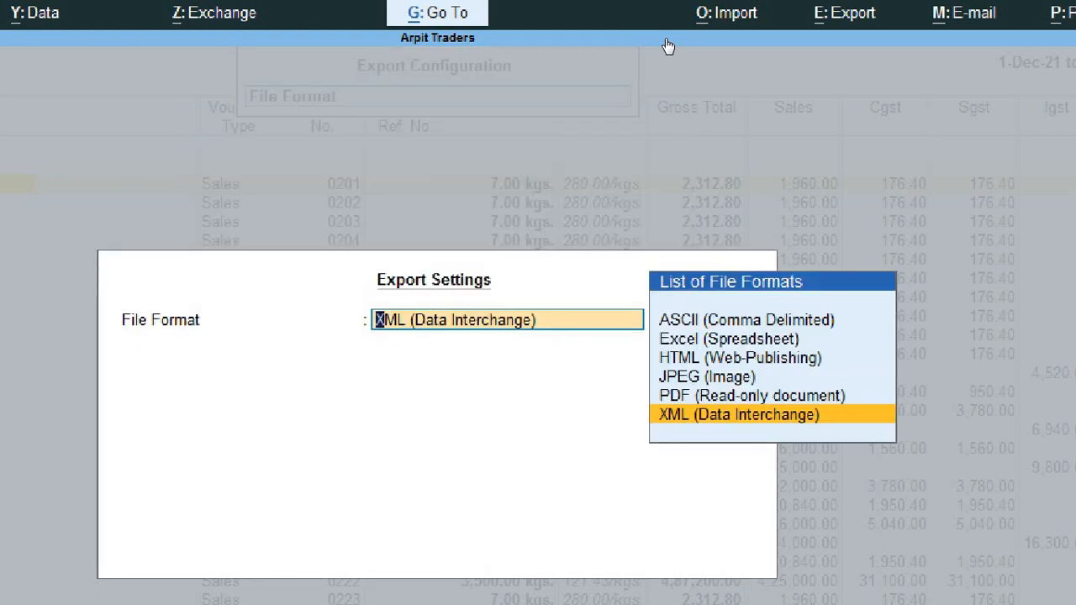
key("Up")
key("Up")
key("Up")
key("Up")
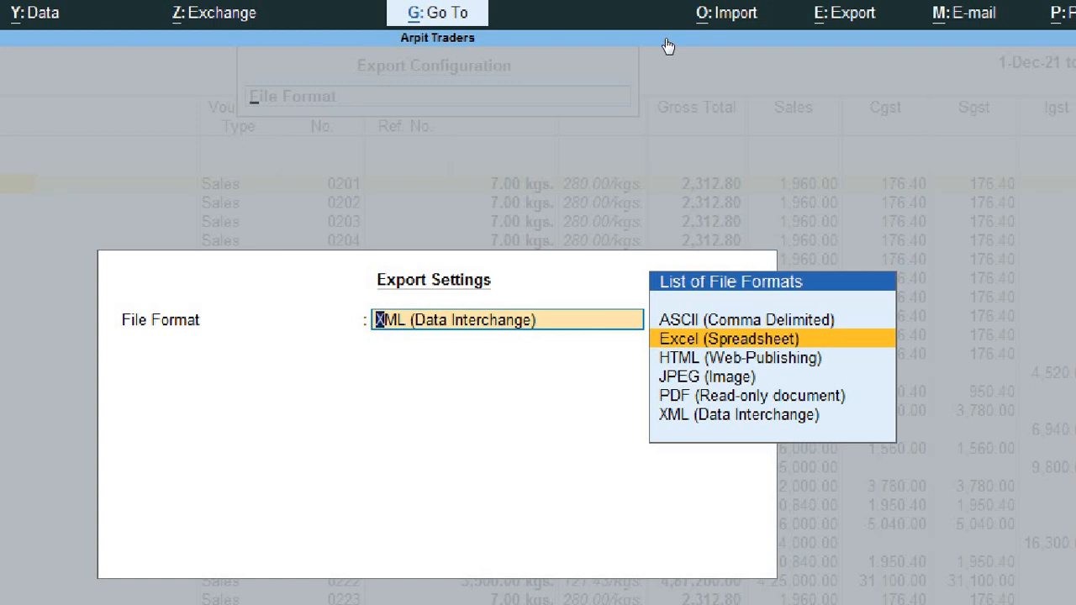
key("Return")
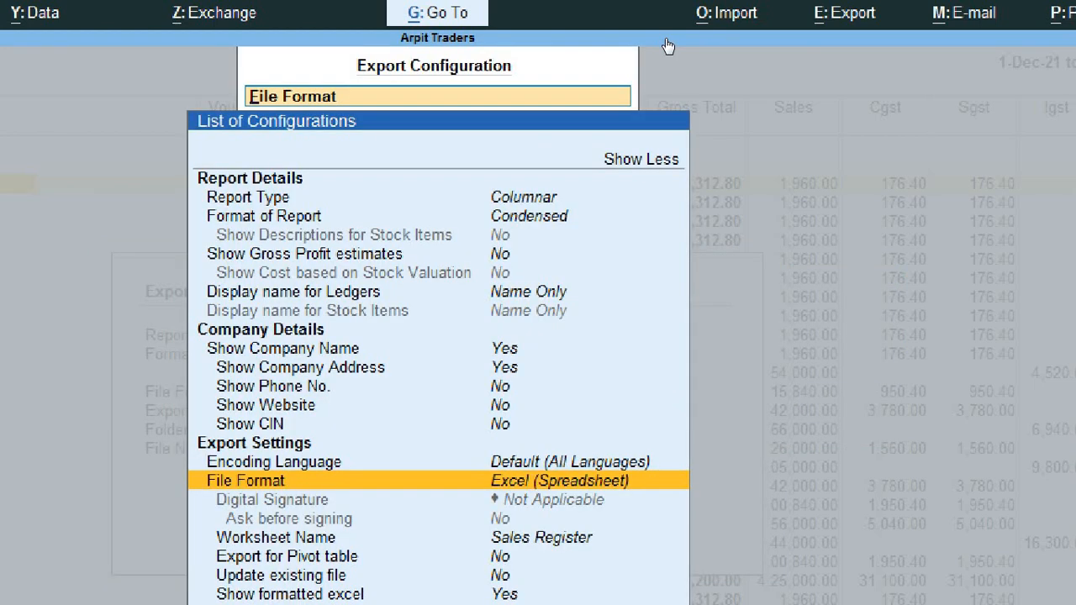
key("Return")
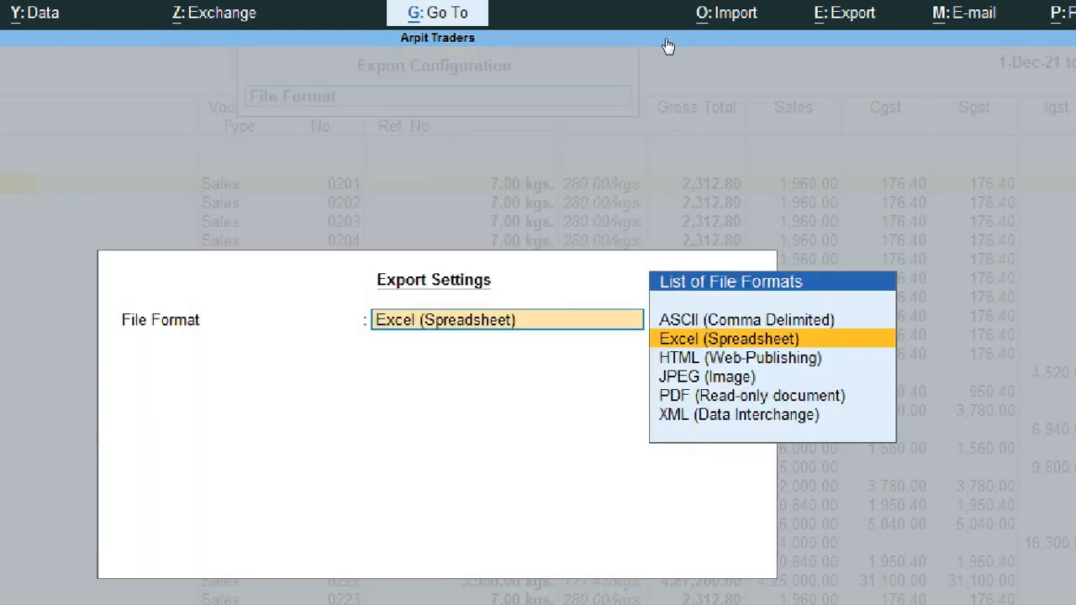
key("Escape")
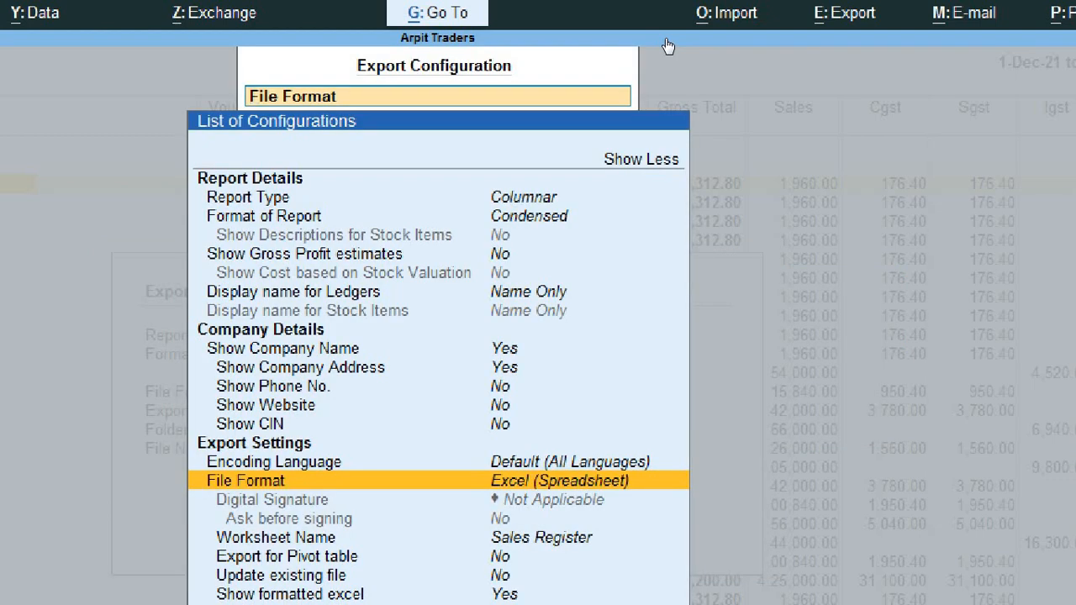
Look through the Excel export settings down to Show Language and back up to the Company Details section.
key("Down")
key("Down")
key("Down")
key("Down")
key("Down")
key("Down")
key("Down")
key("Down")
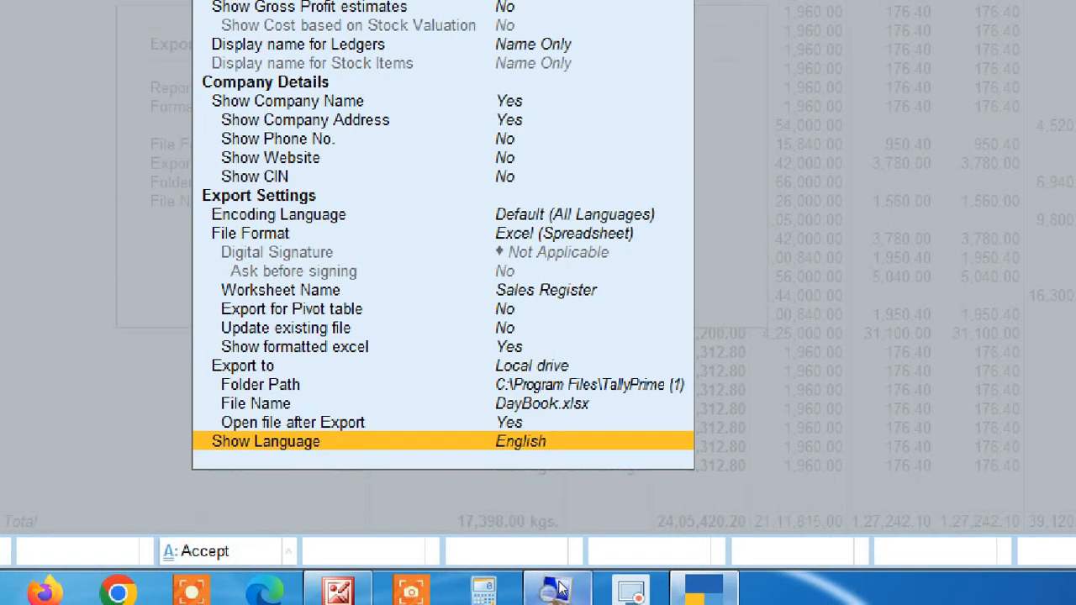
key("Up")
key("Up")
key("Up")
key("Up")
key("Up")
key("Up")
key("Up")
key("Up")
key("Up")
key("Up")
key("Up")
key("Up")
key("Up")
key("Up")
key("Up")
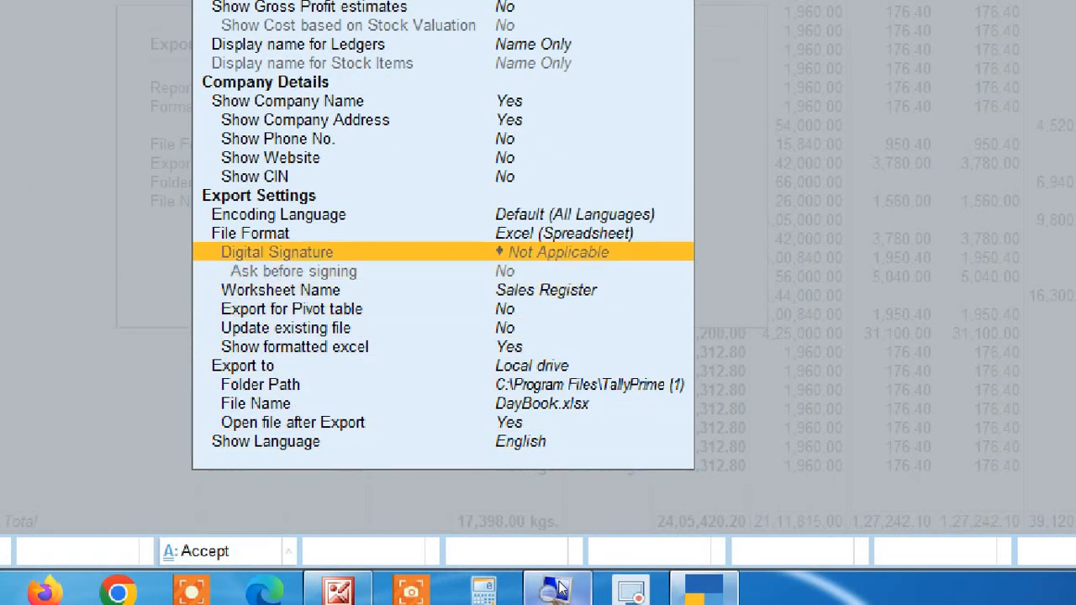
key("Up")
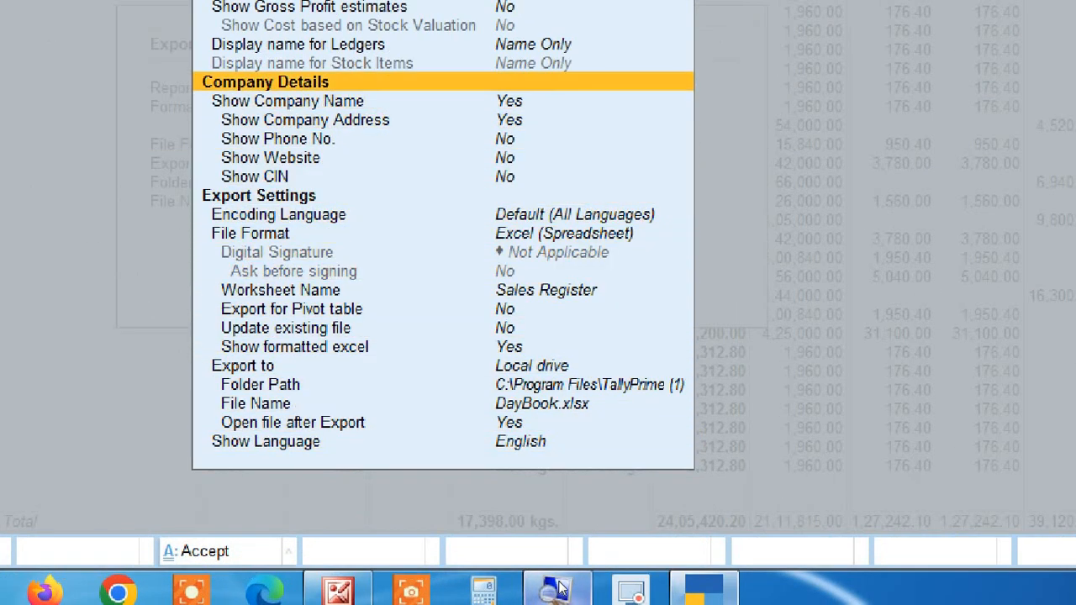
Try setting Show Company Address to No for the export, then return it to Yes.
key("Down")
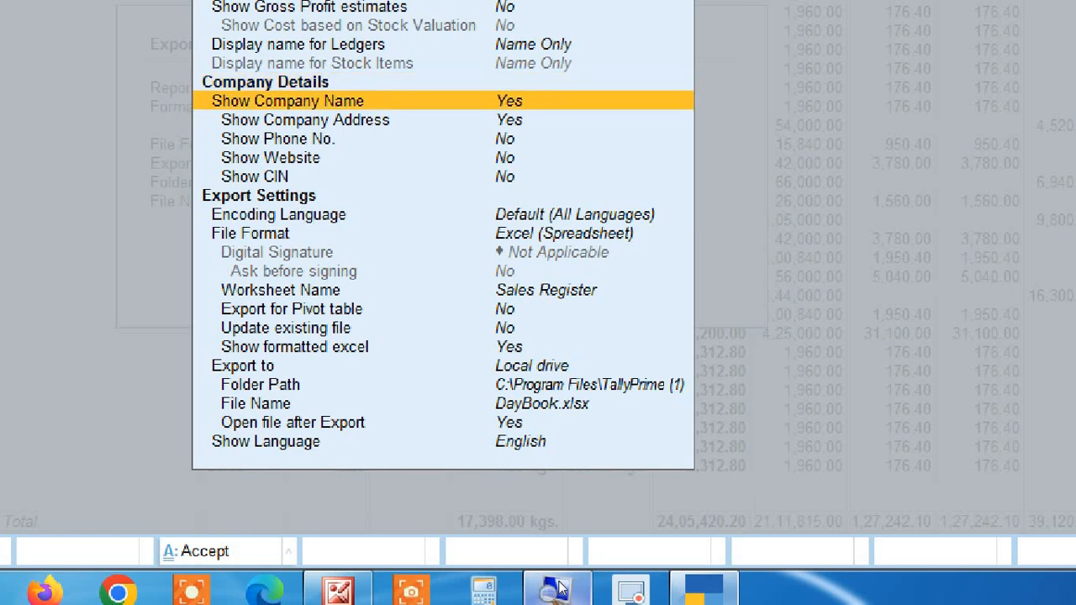
key("Down")
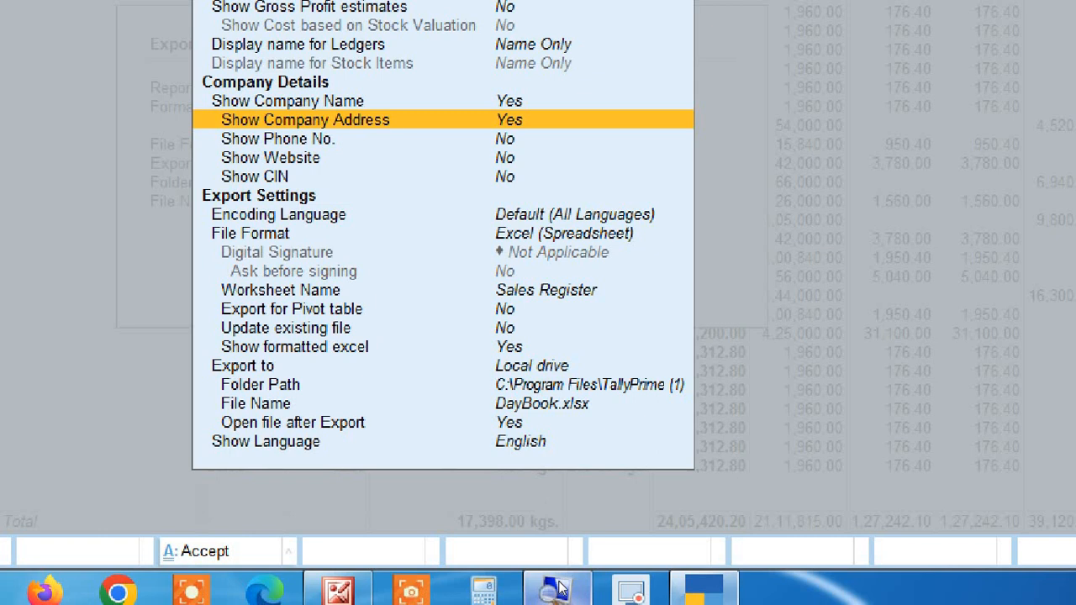
key("n")
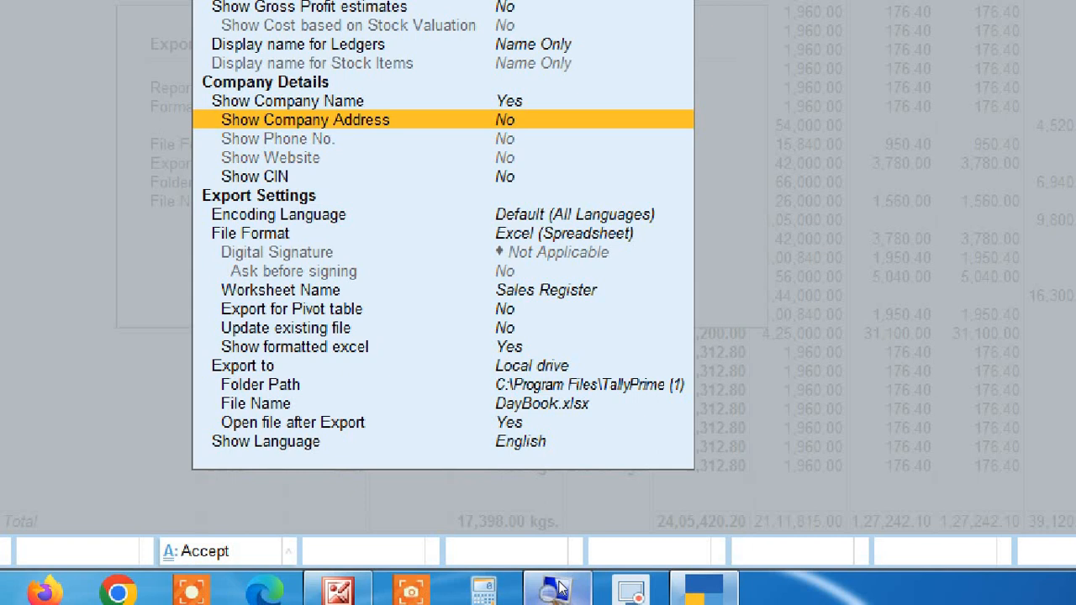
key("y")
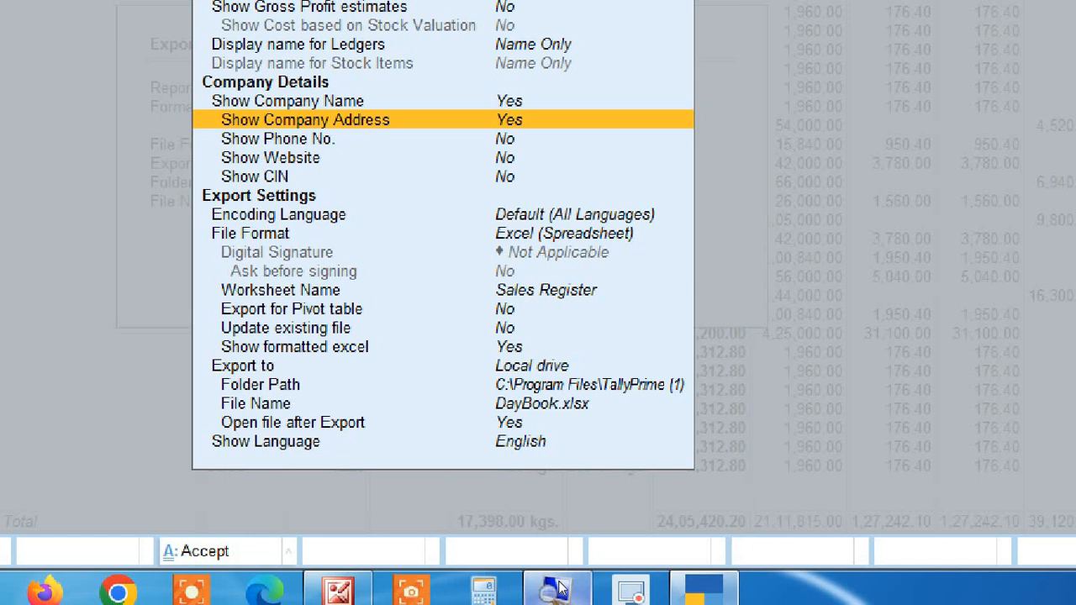
Check the remaining company details and the export settings through Worksheet Name, leaving the worksheet name as it is.
key("Down")
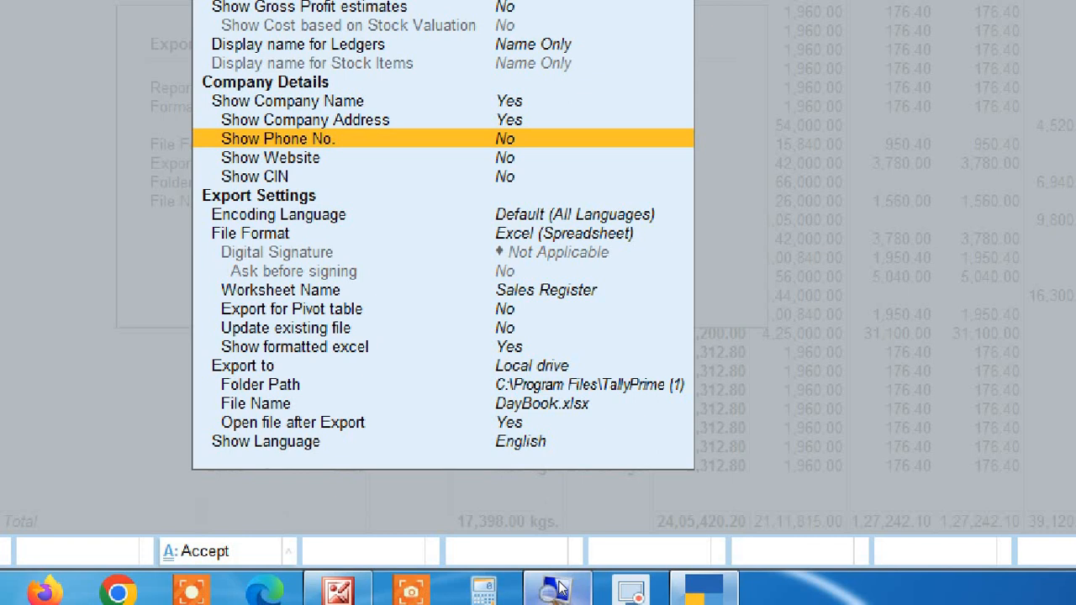
key("Down")
key("Down")
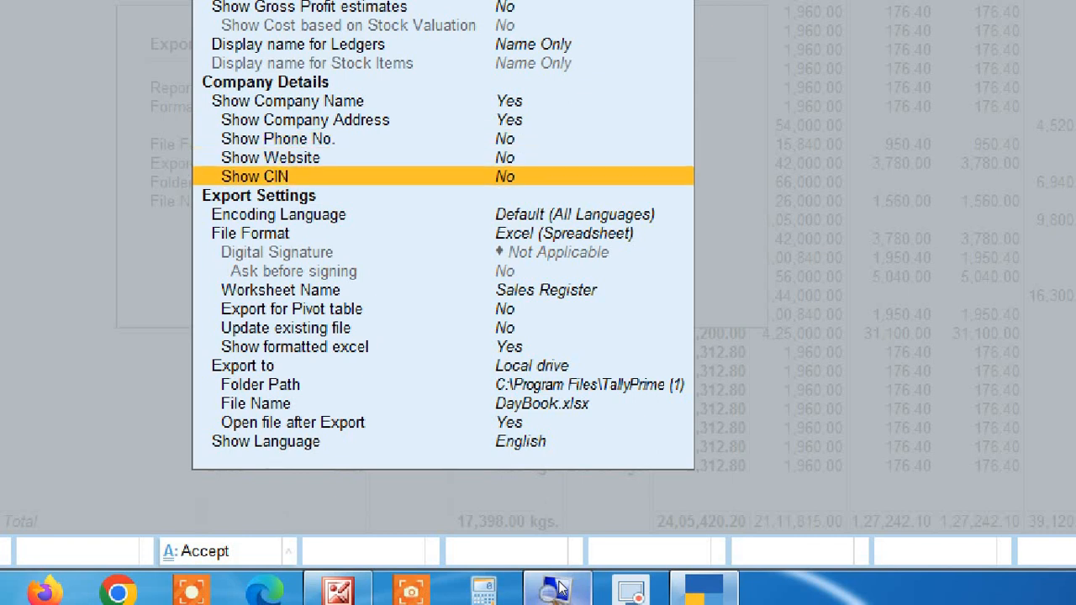
key("Down")
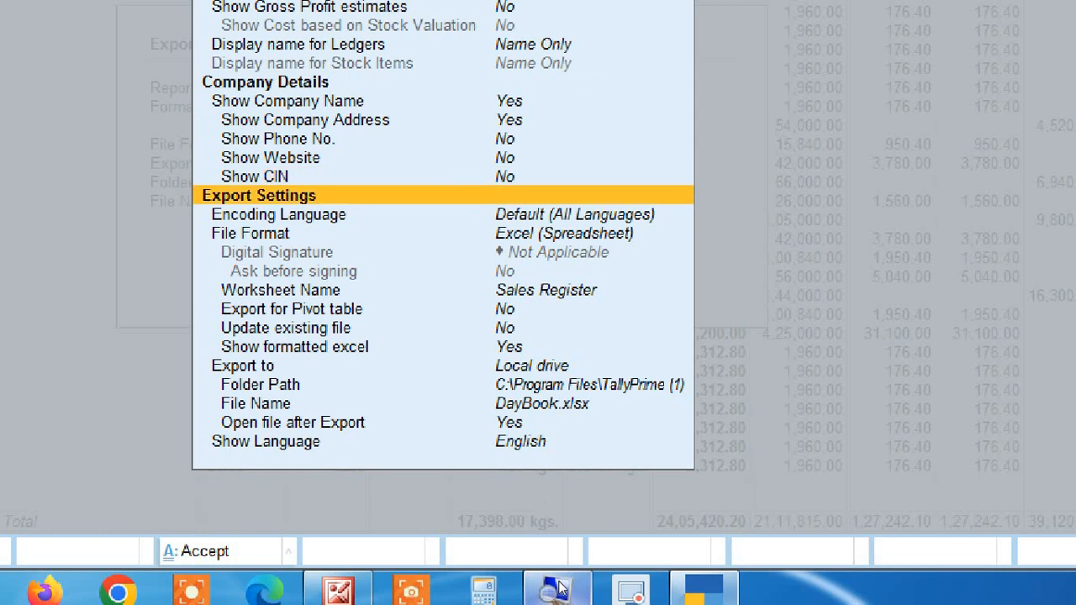
key("Down")
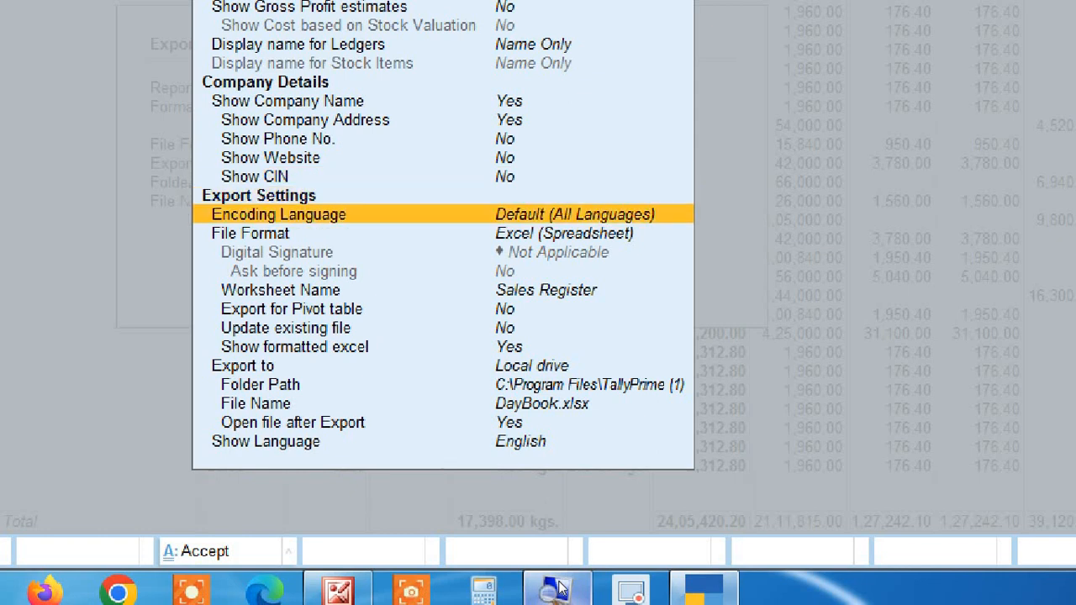
key("Down")
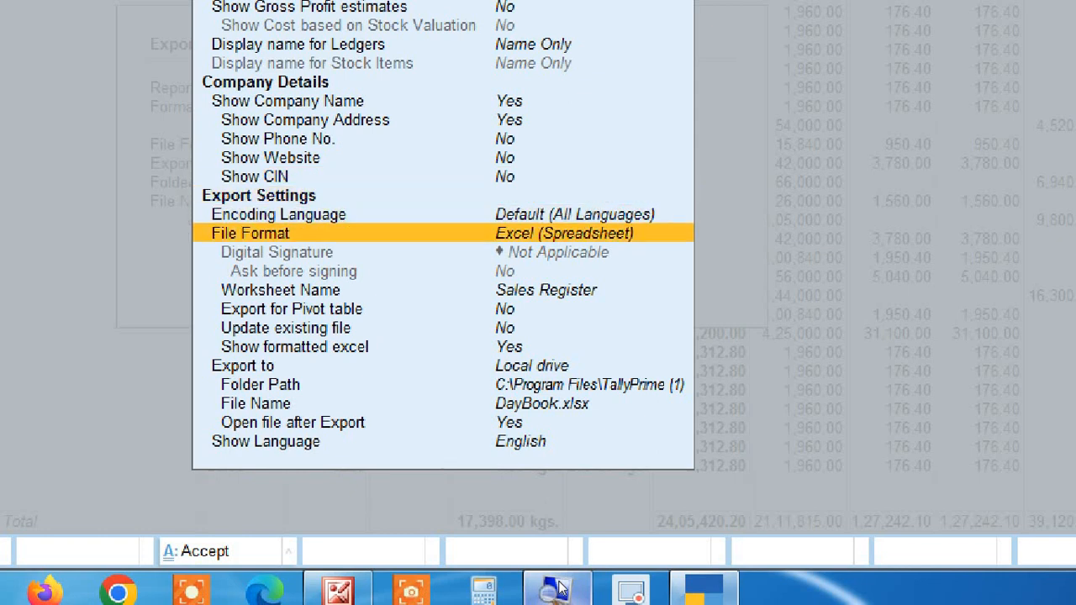
key("Down")
key("Down")
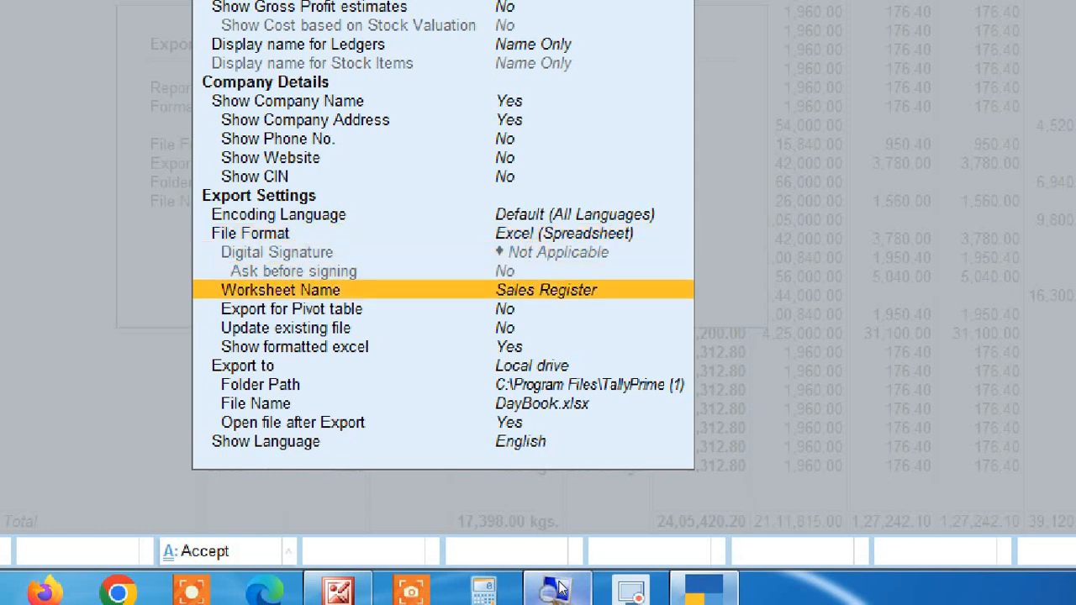
key("Return")
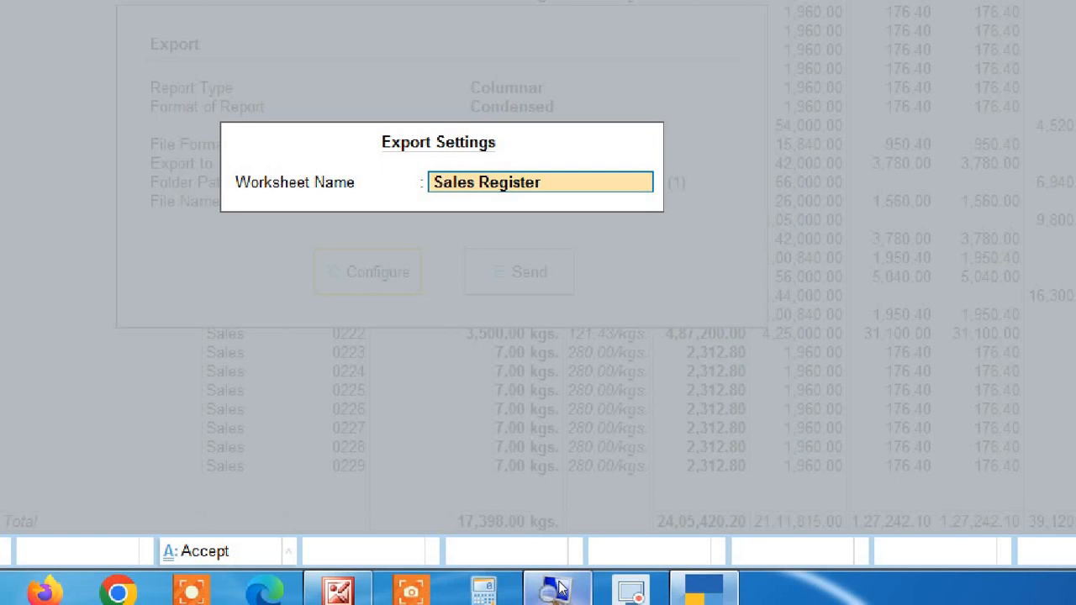
key("Escape")
key("Escape")
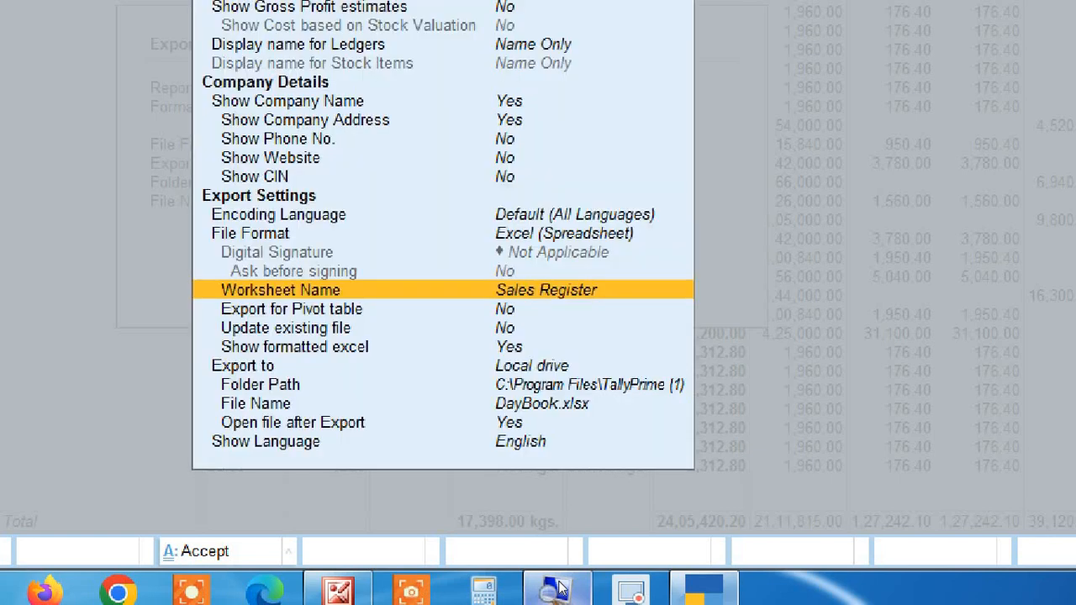
Confirm Local drive as the location to export to.
key("Down")
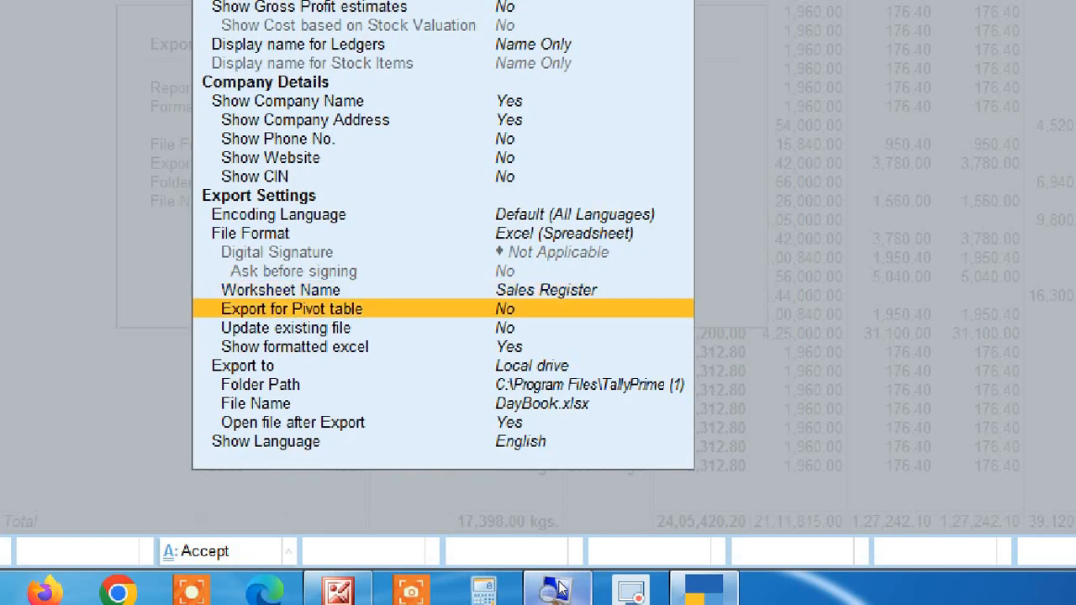
key("Down")
key("Down")
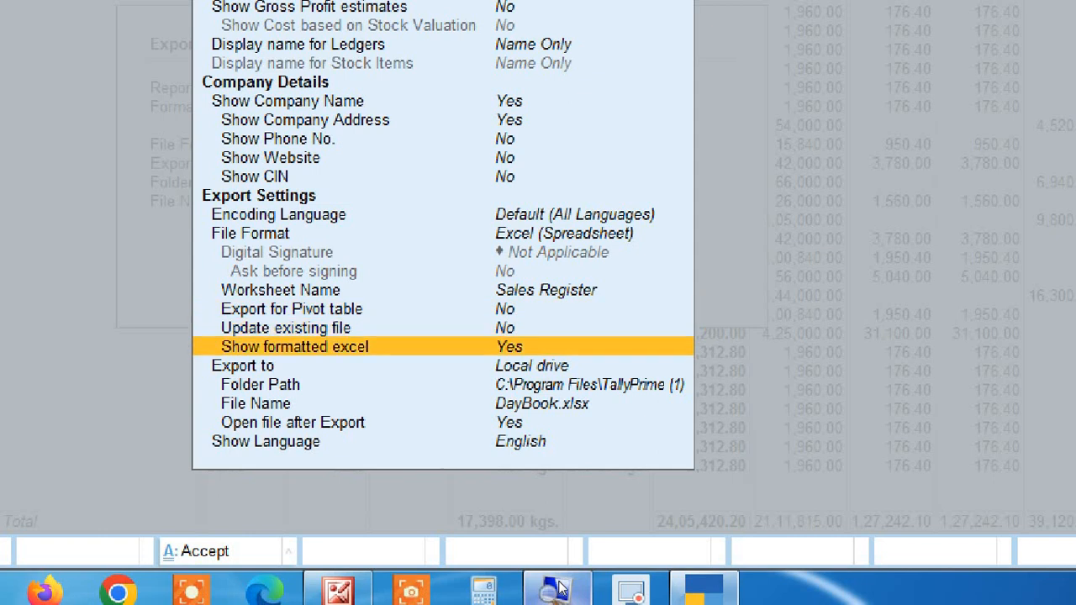
key("Down")
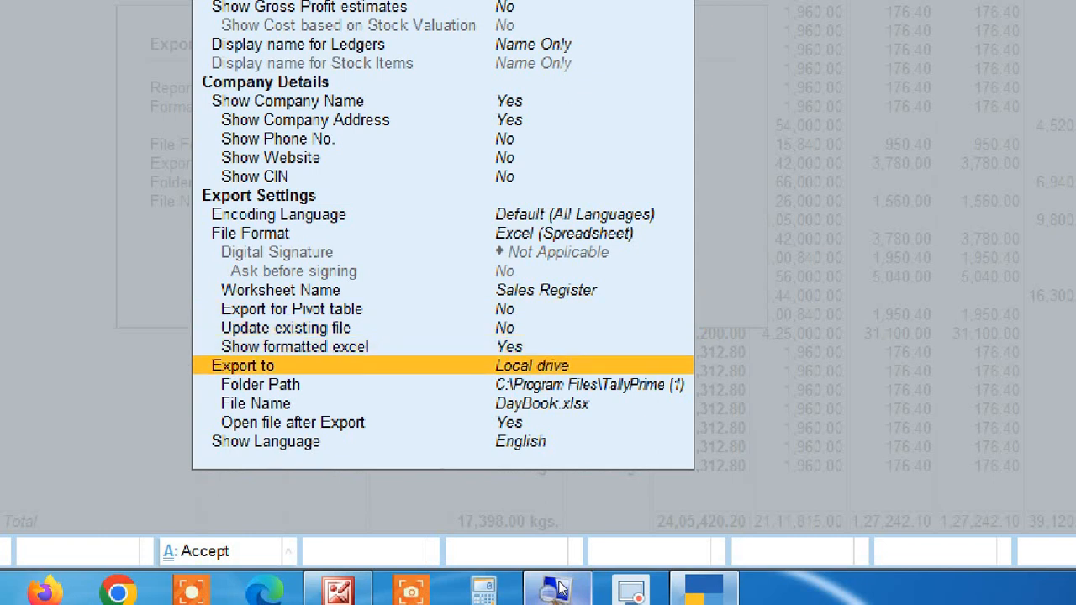
key("Return")
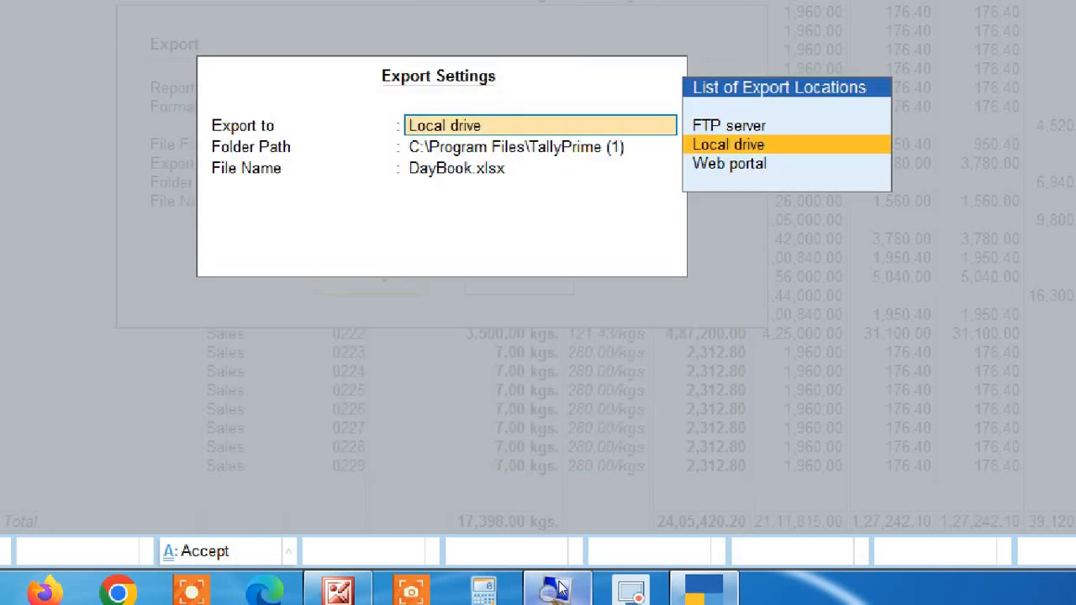
key("BackSpace")
key("Return")
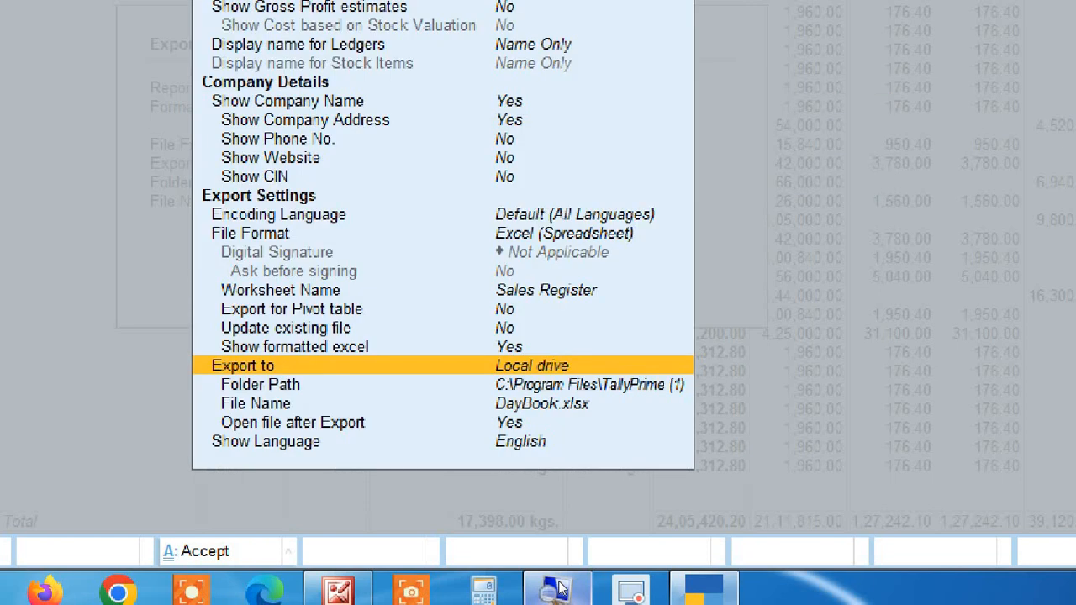
key("Down")
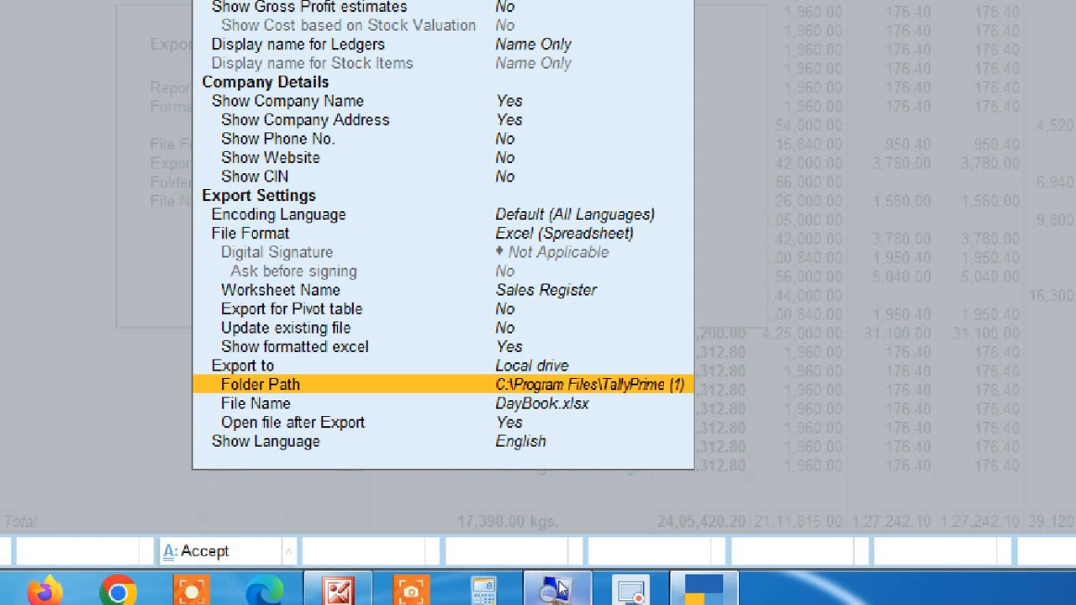
key("Return")
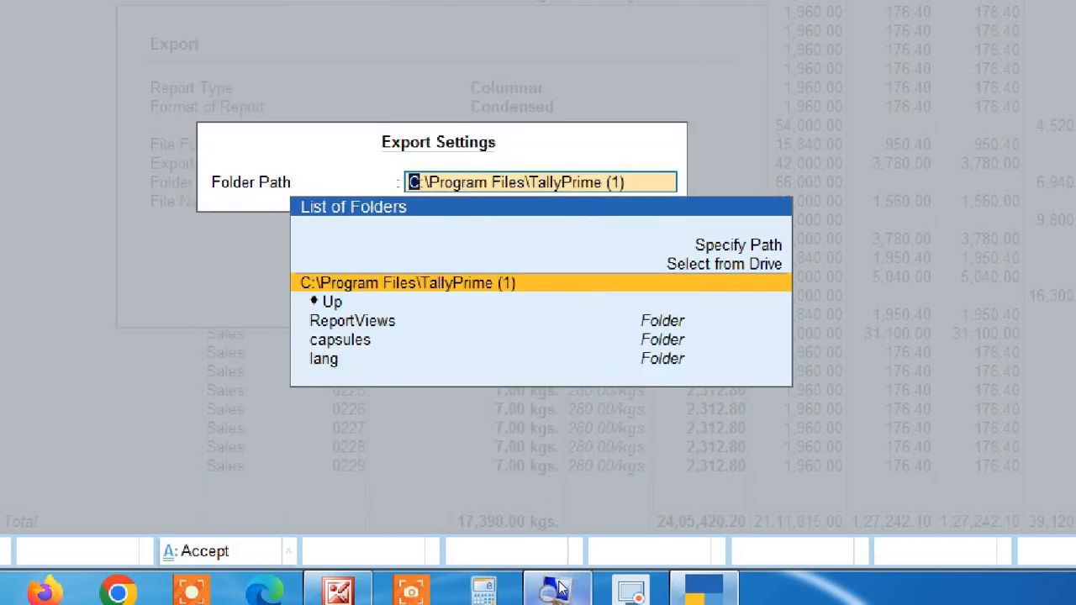
key("Up")
key("Up")
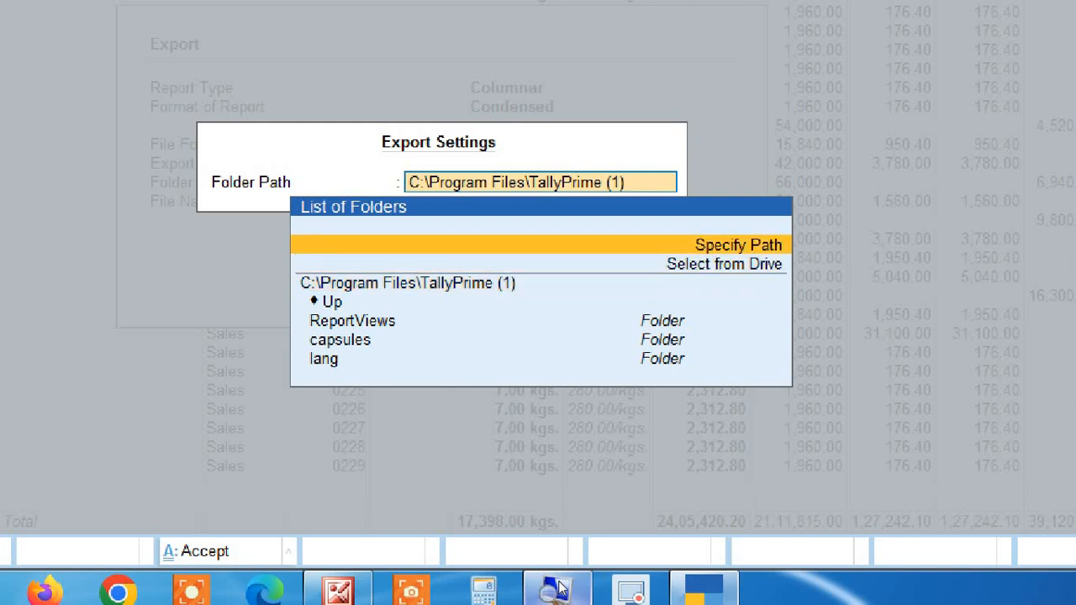
key("Return")
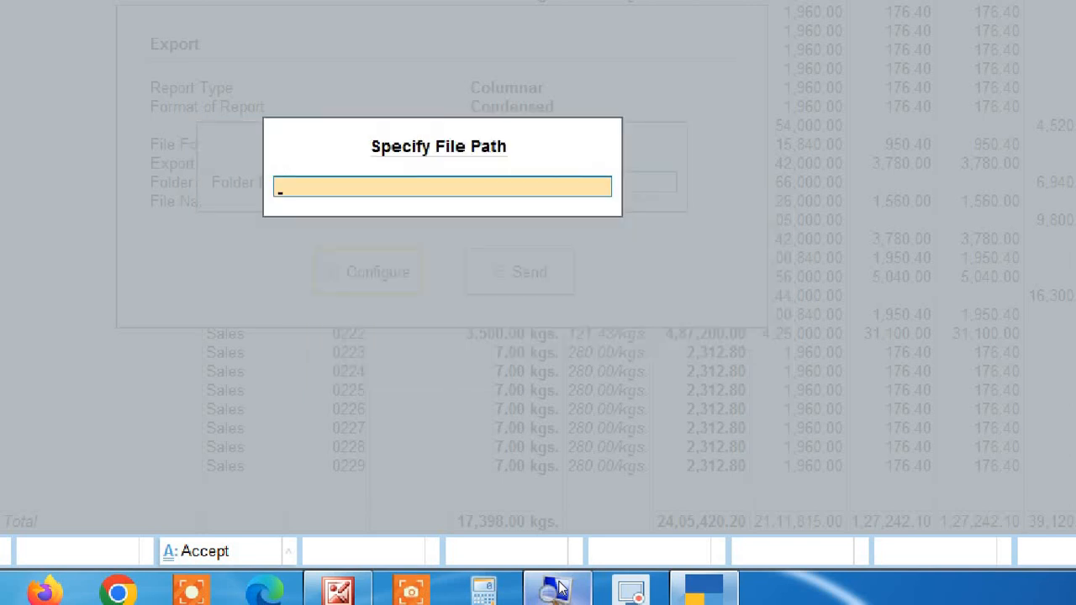
key("Escape")
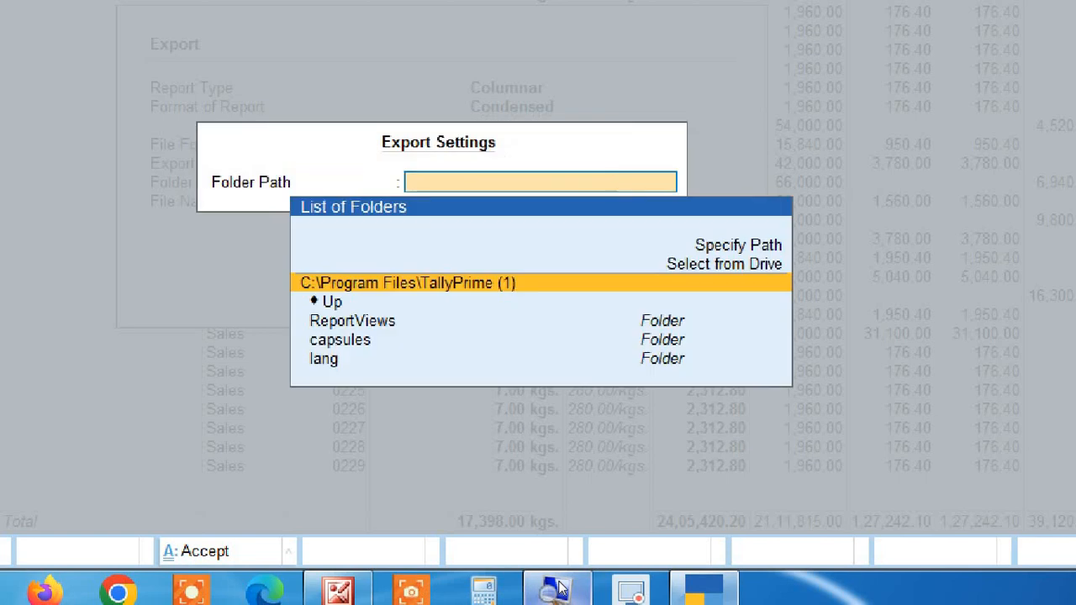
key("Up")
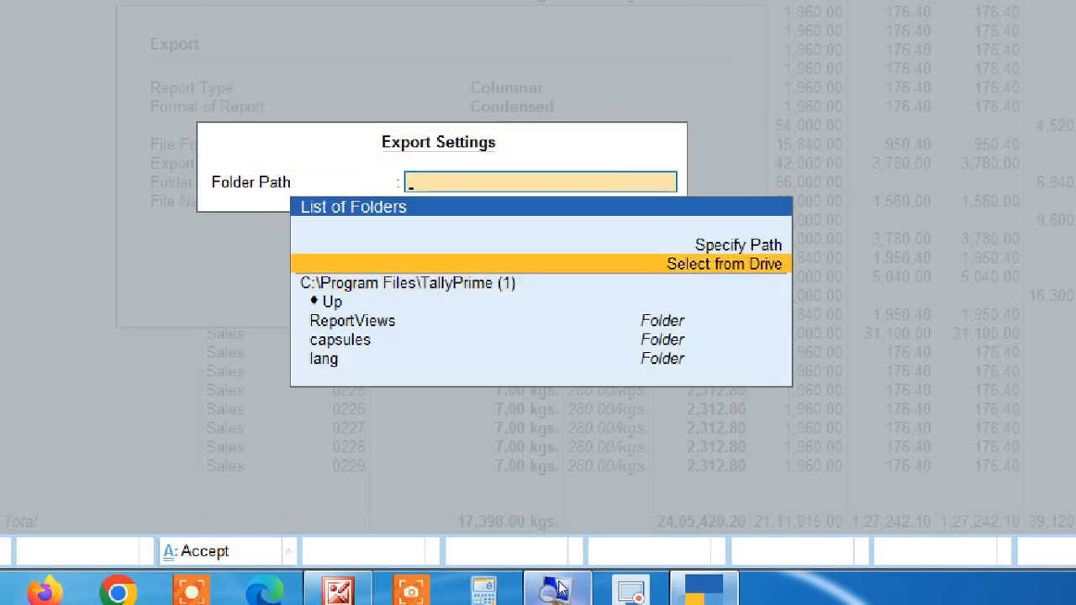
key("Return")
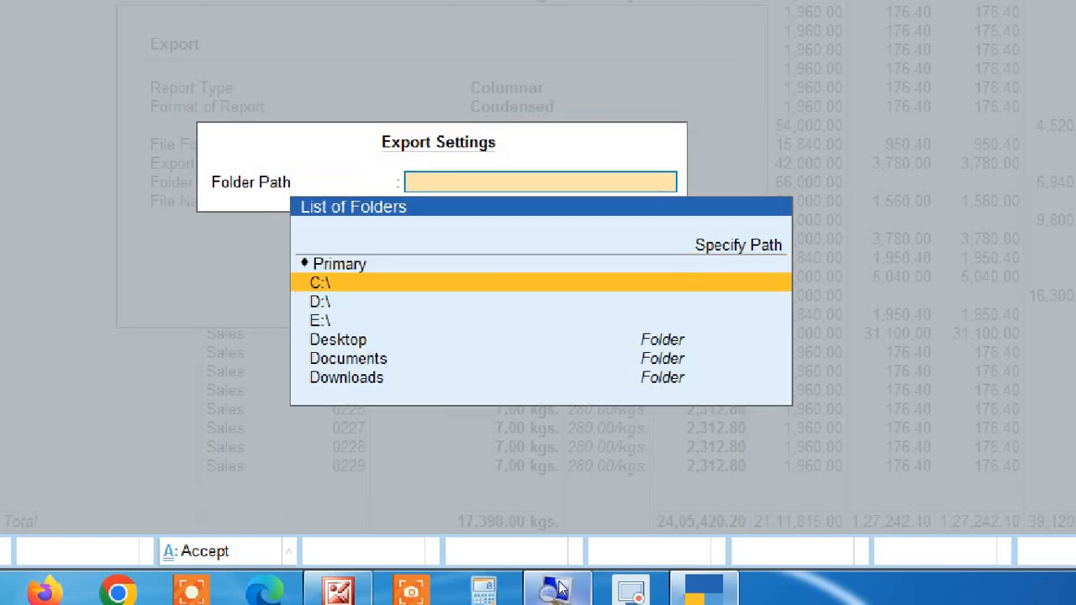
key("Down")
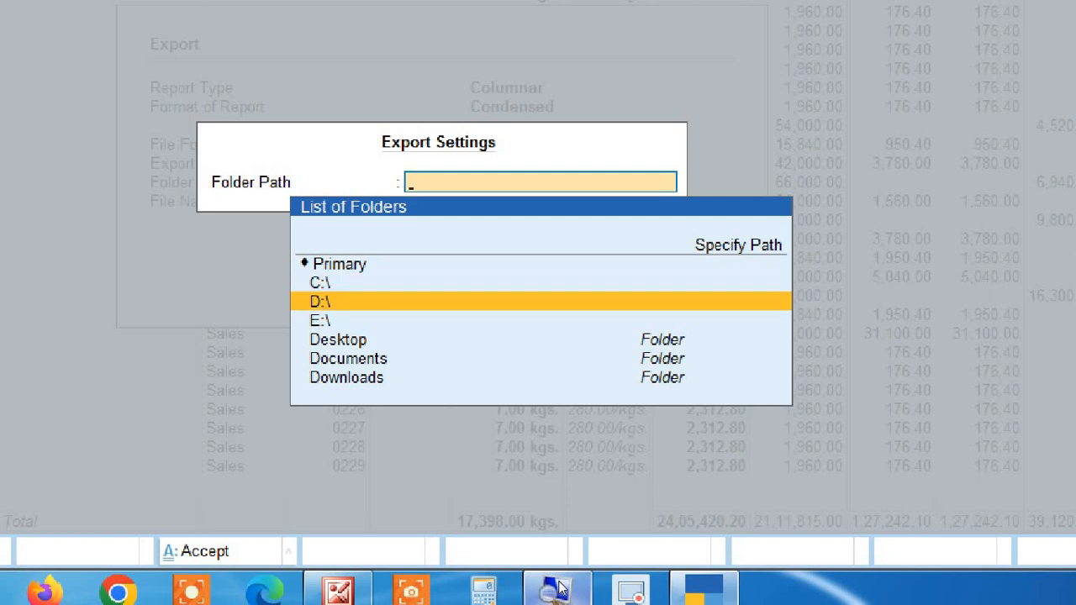
key("Down")
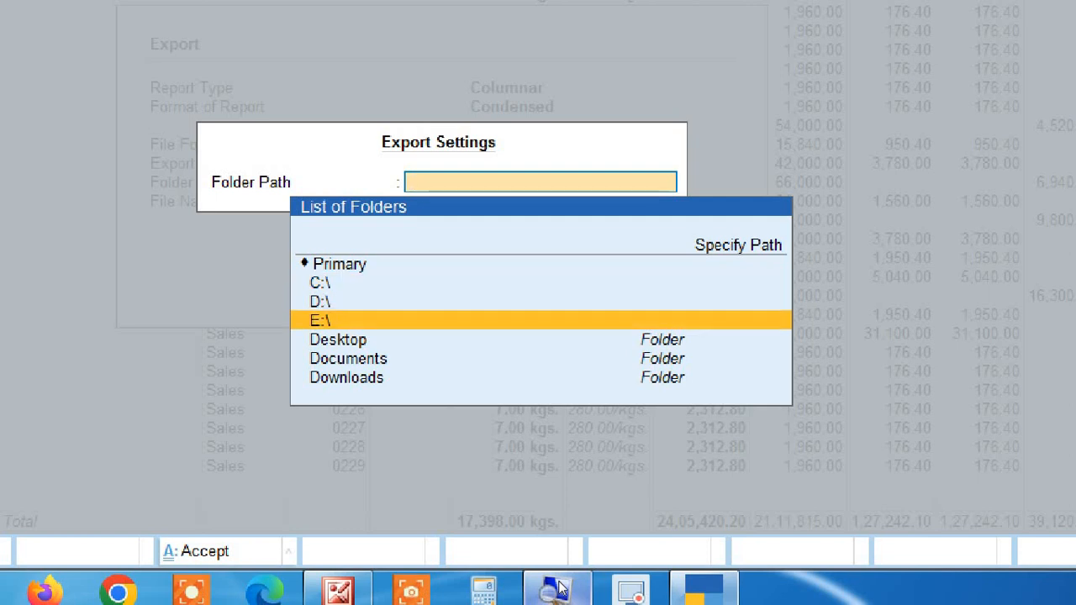
key("Down")
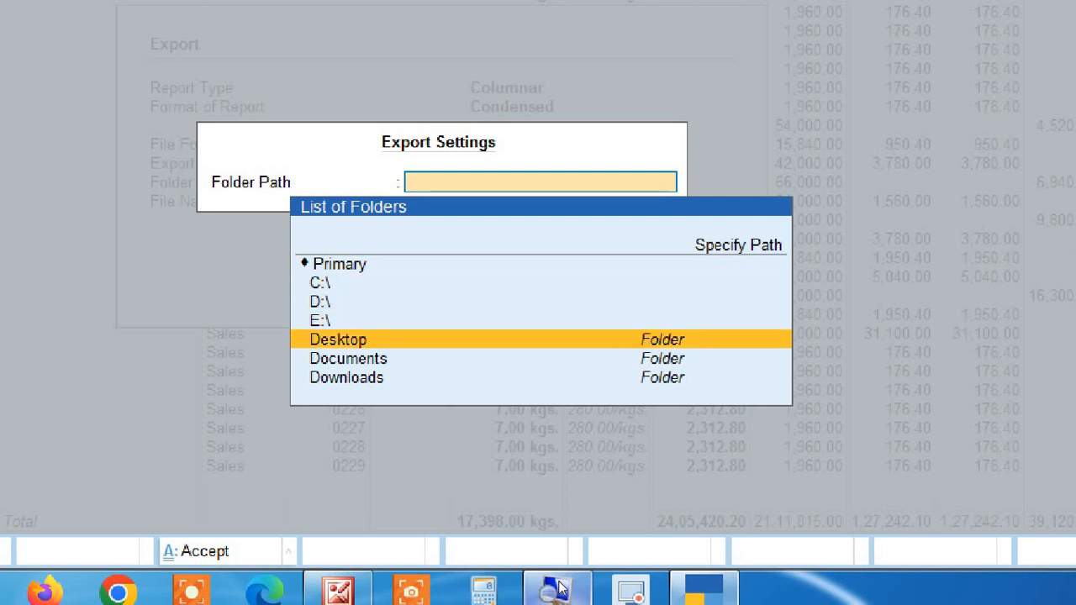
key("Return")
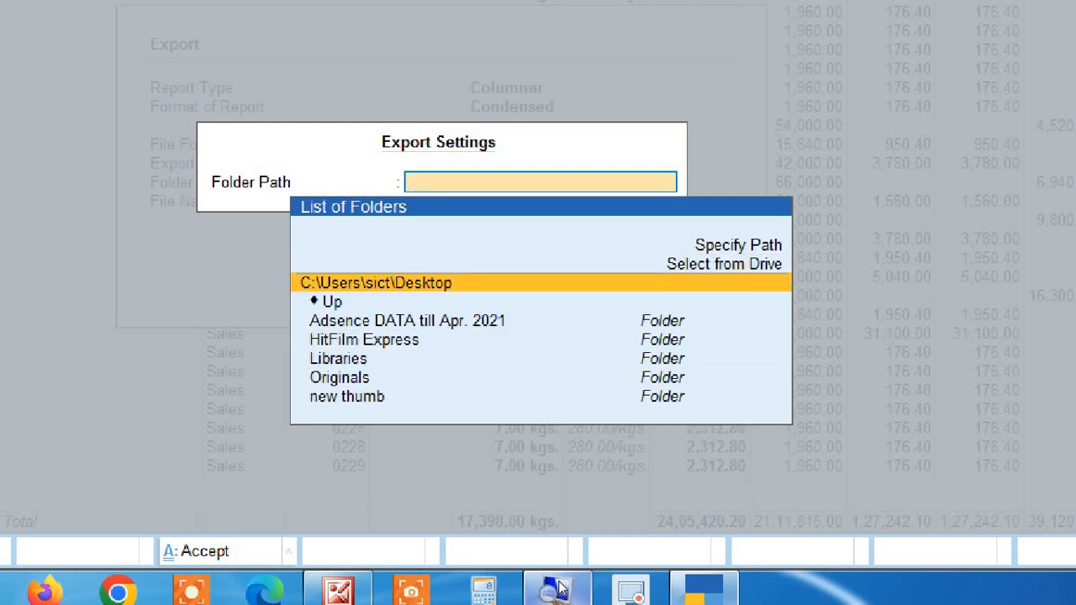
key("Escape")
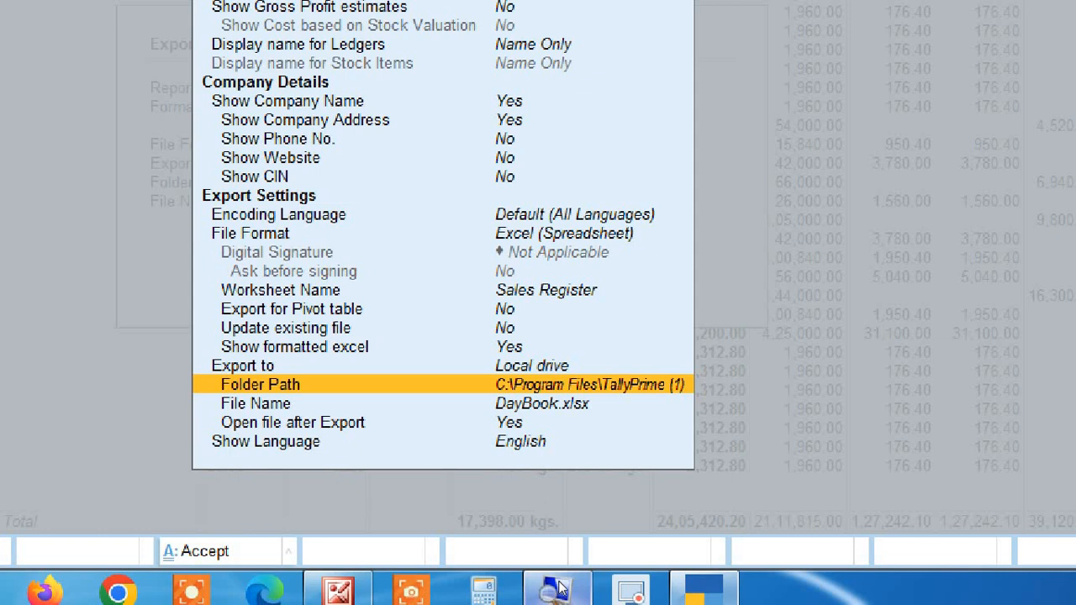
Set the export folder path to the Desktop folder by selecting it from the drive list.
key("Return")
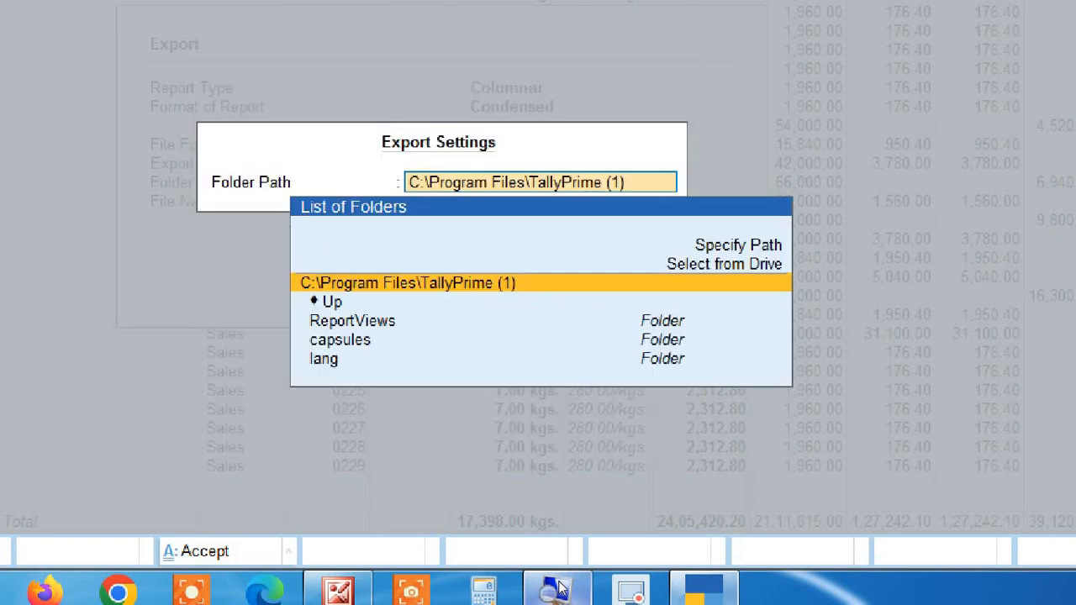
key("Up")
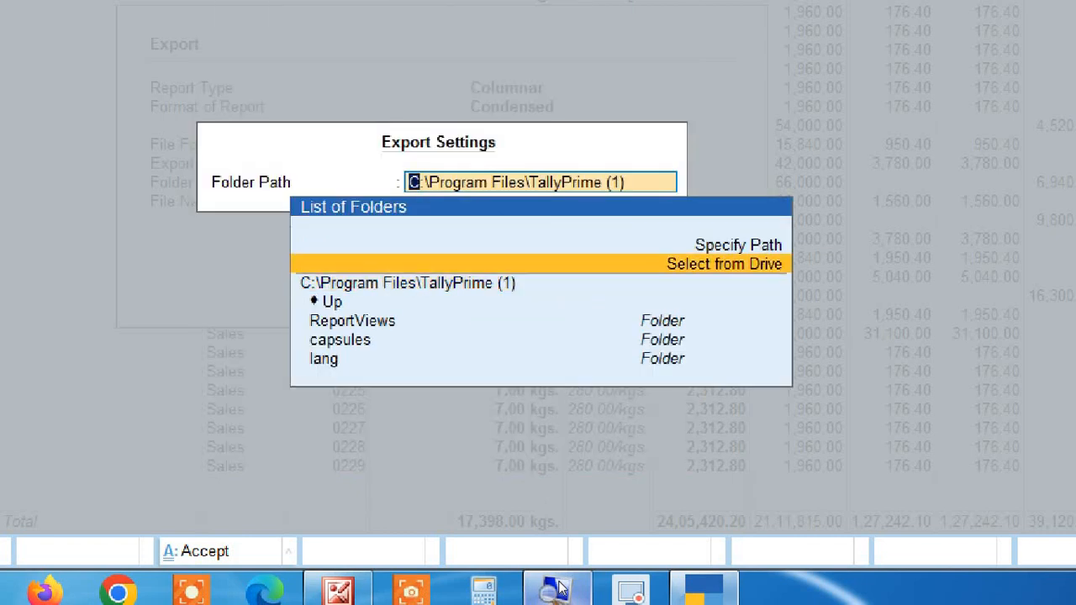
key("Return")
key("Down")
key("Down")
key("Down")
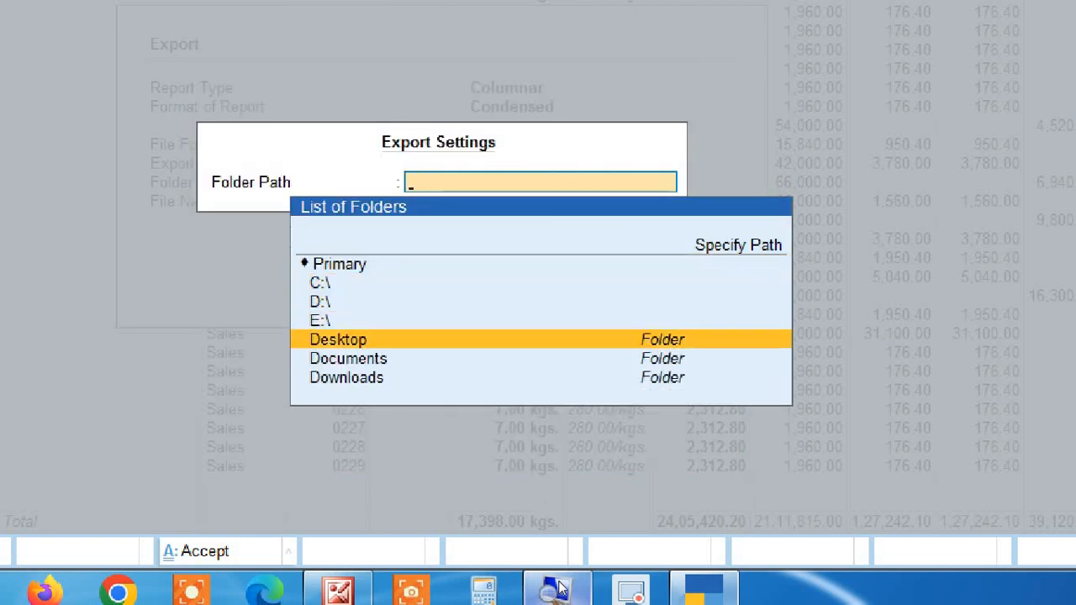
key("Return")
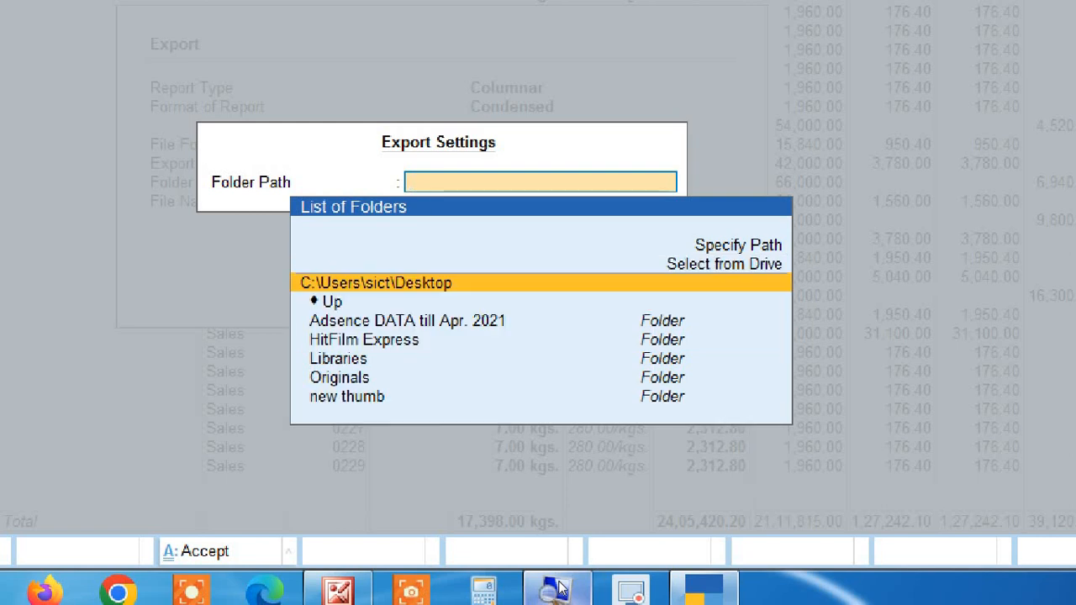
key("Return")
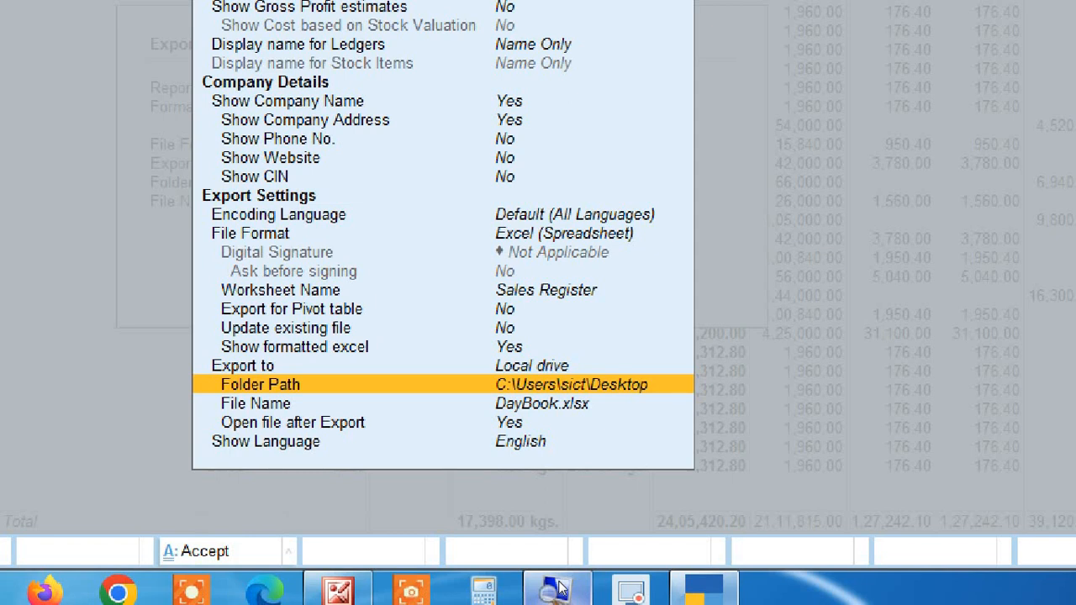
Set the export file name to "arpit traders sales register.xlsx".
key("Down")
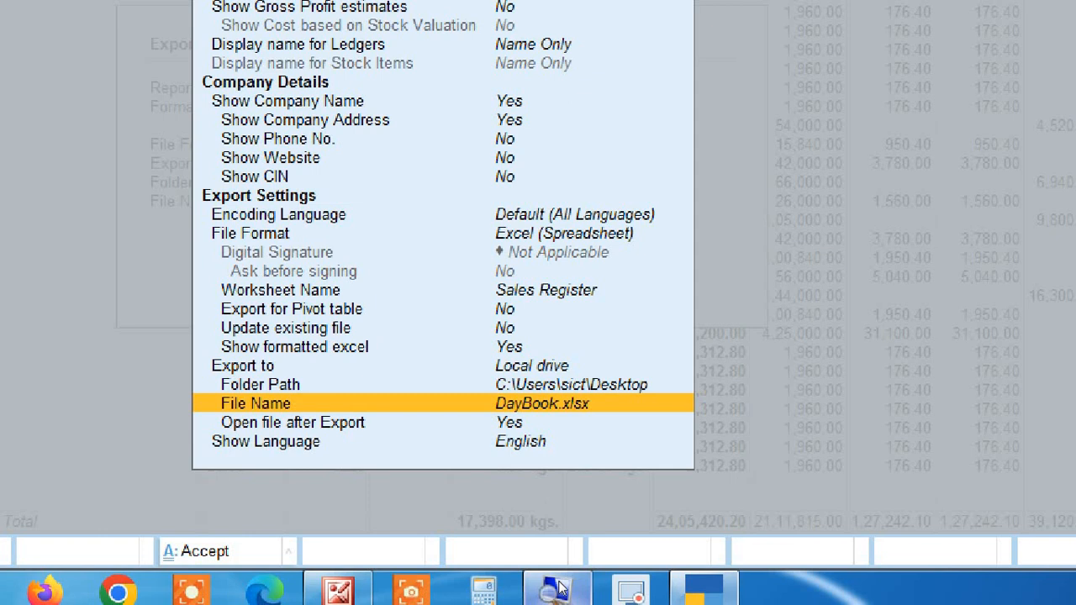
key("Return")
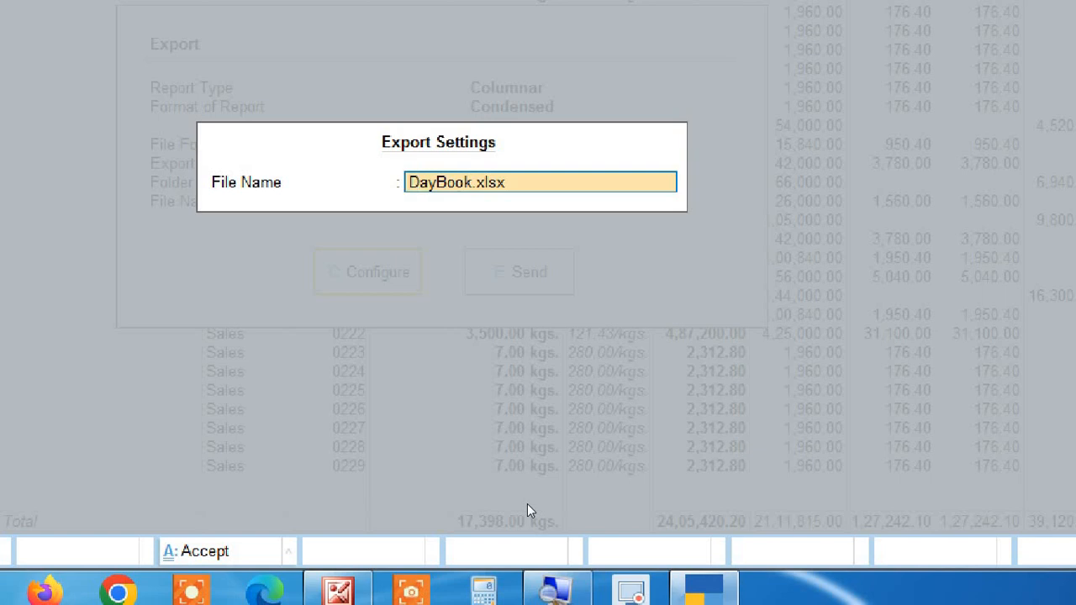
type("ar")
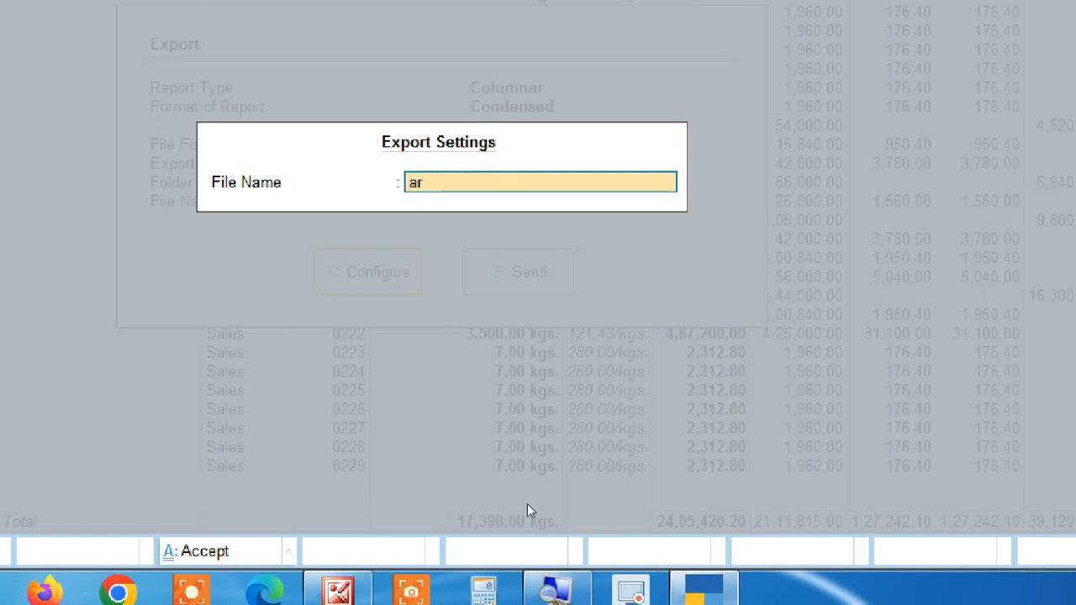
type("pit tradr")
key("BackSpace")
type("ers")
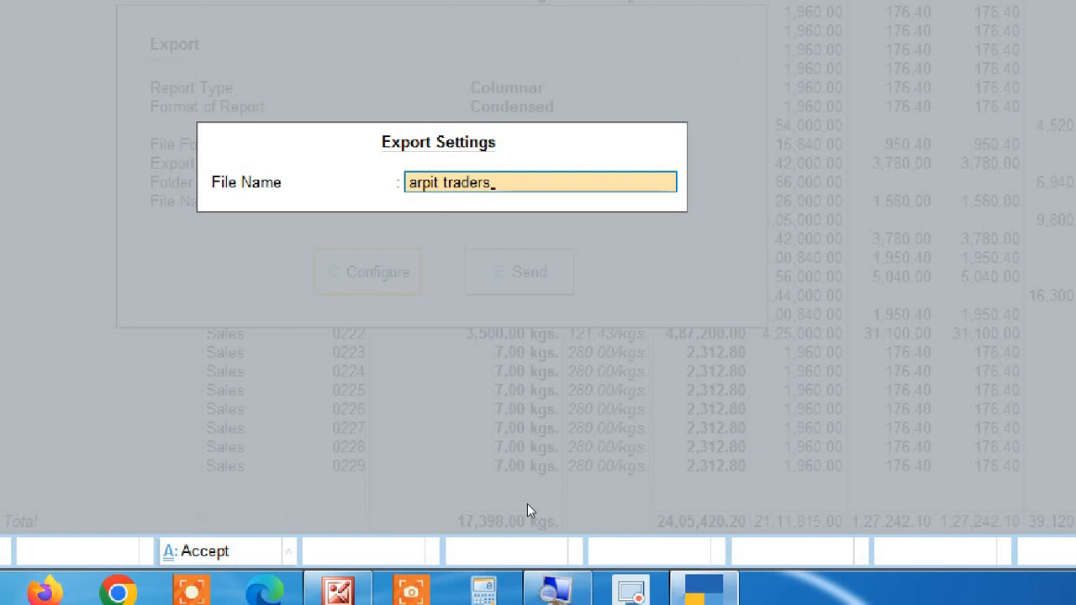
type(" sales register")
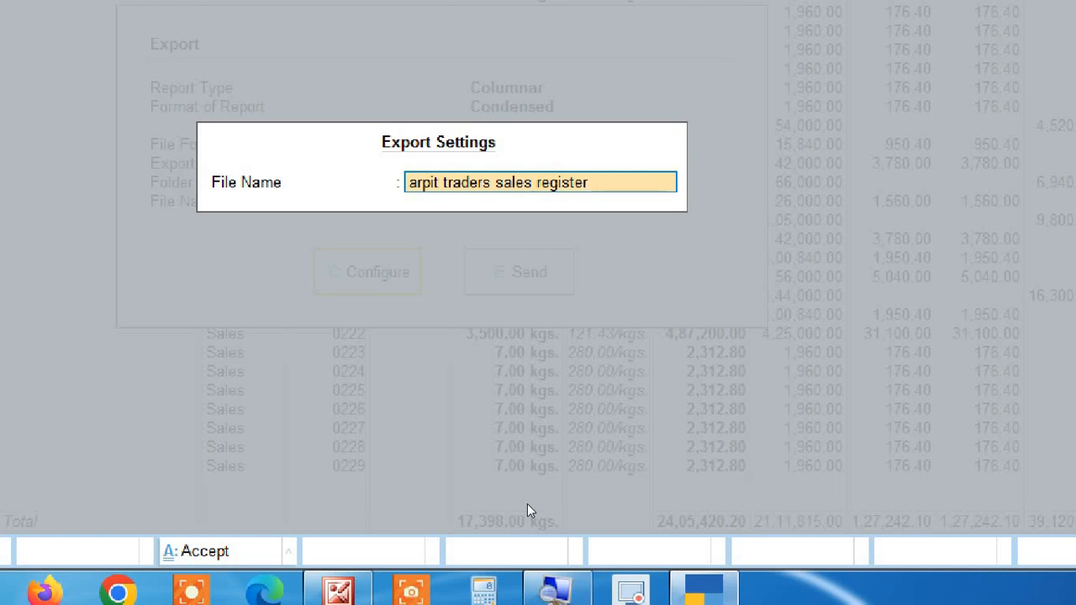
type(".xlsx")
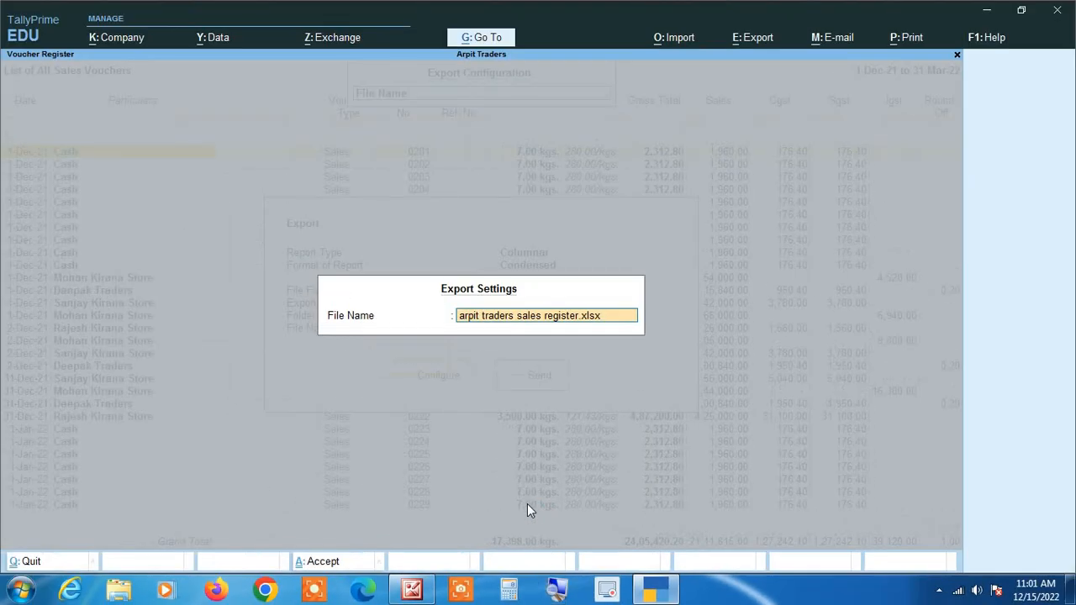
key("Return")
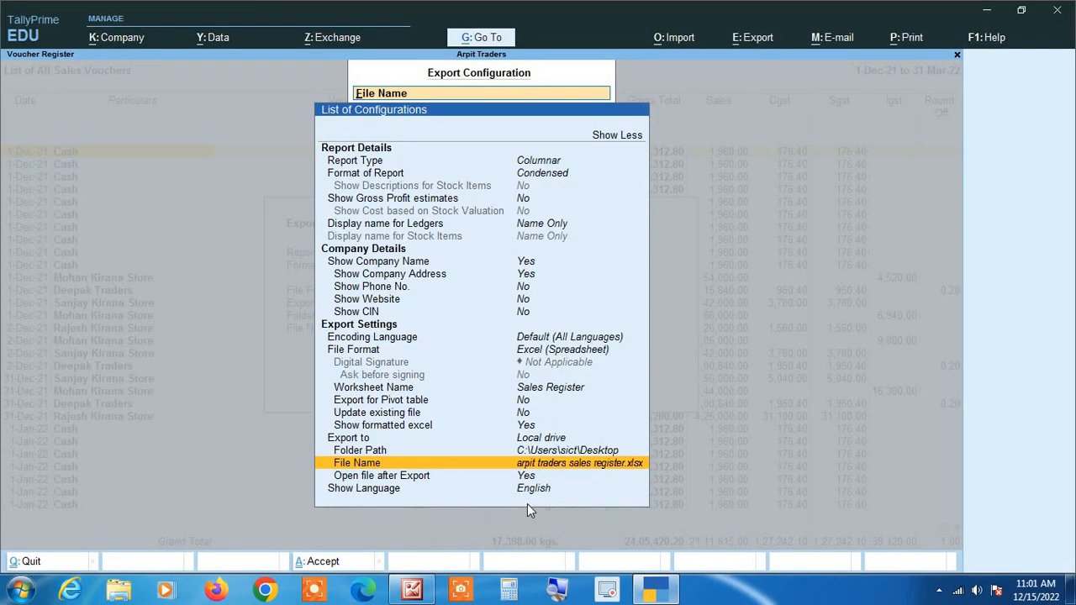
Review the Folder Path, File Name and Open file after Export settings in the export configuration.
left_click(556, 591)
key("Up")
key("Up")
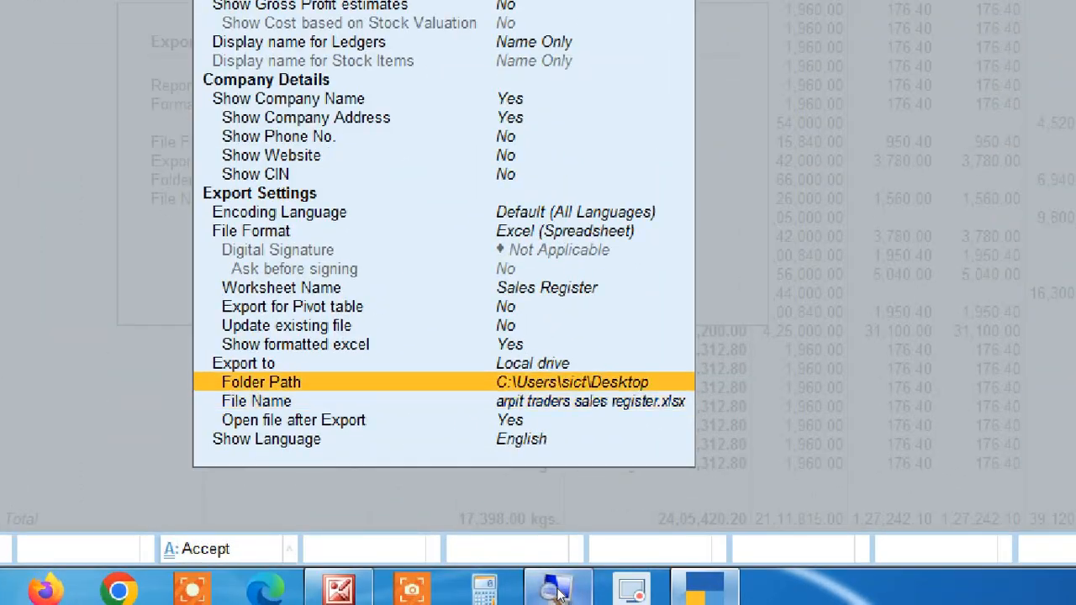
key("Down")
key("Down")
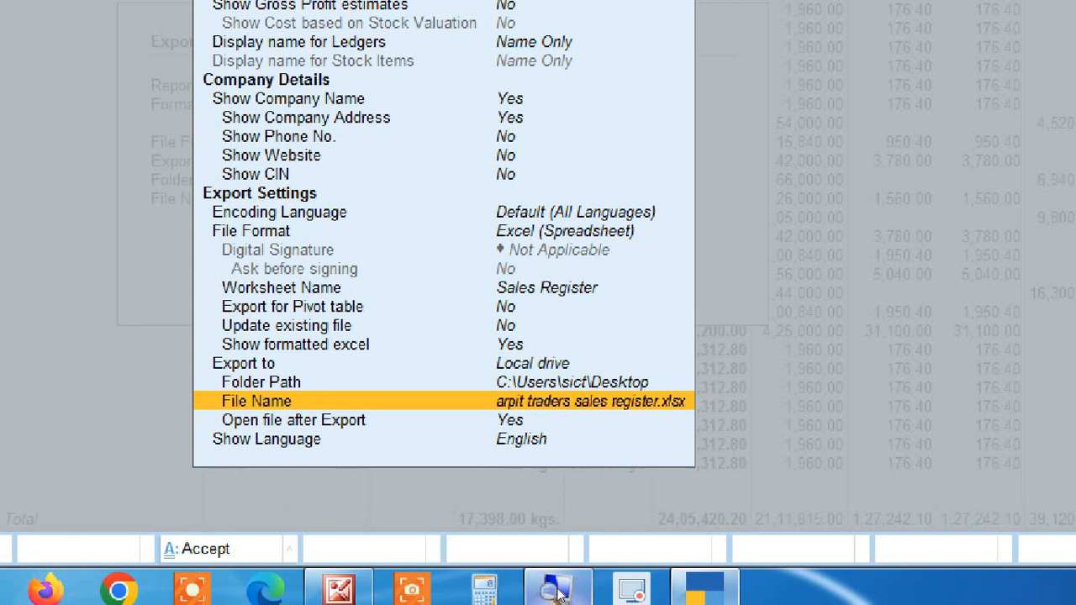
key("Down")
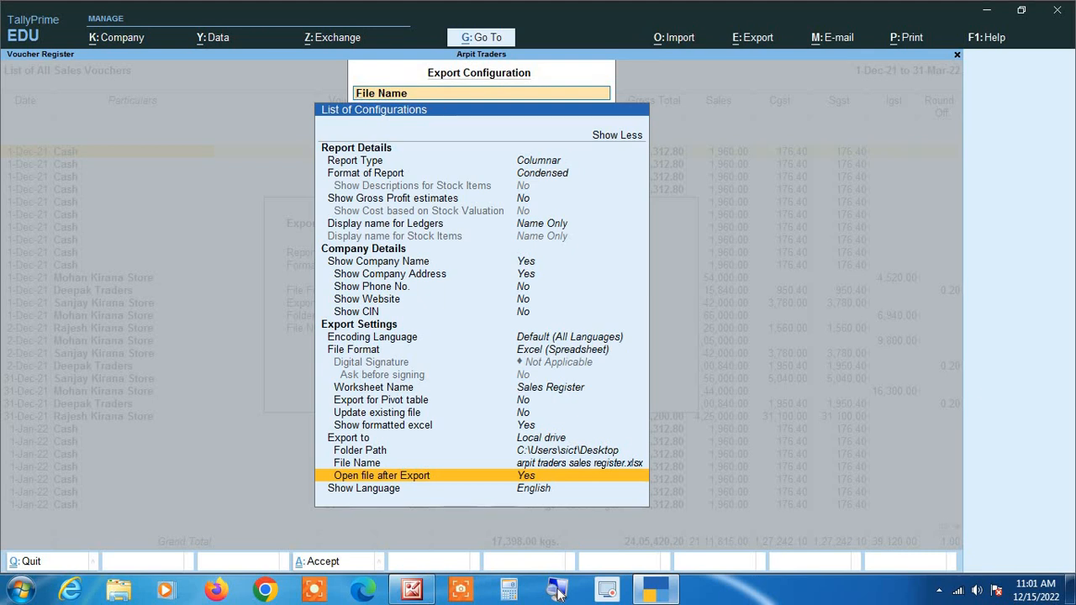
key("Up")
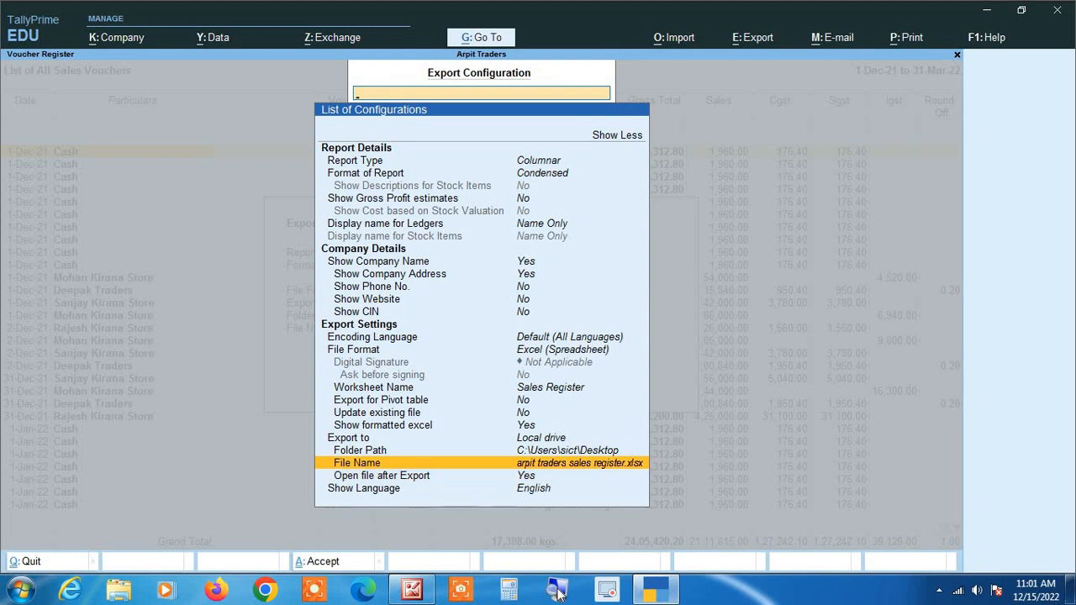
Leave the export configuration, export the sales register to the Excel file, and maximize the opened workbook.
key("Escape")
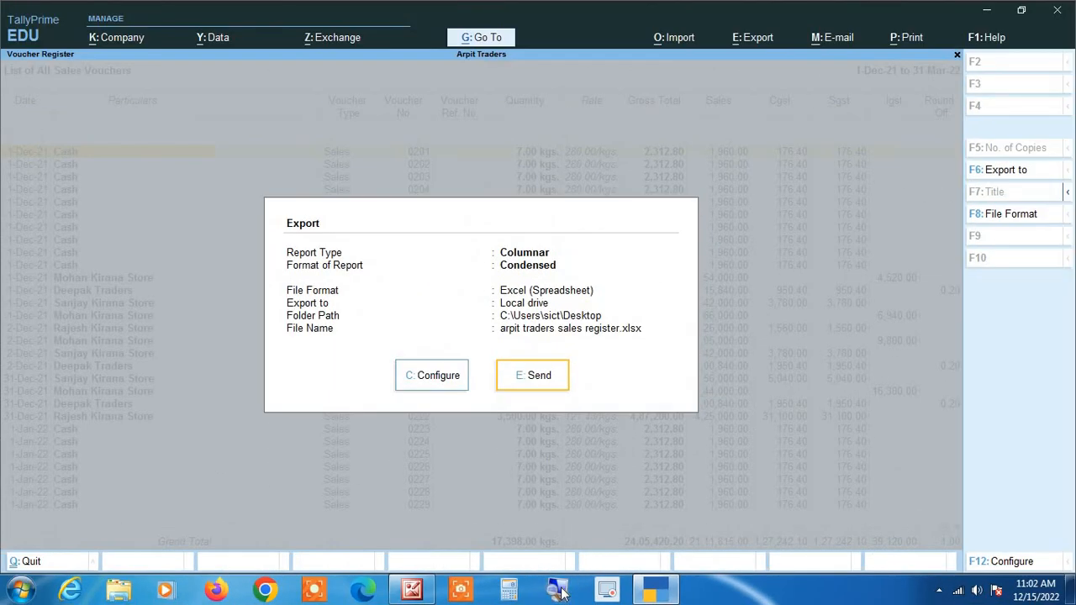
key("e")
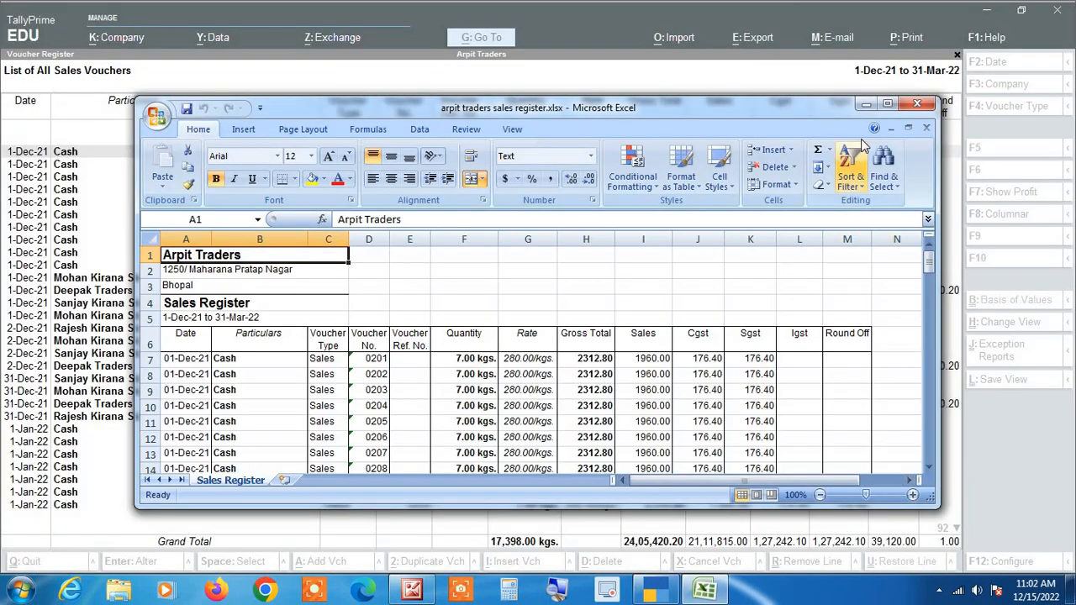
left_click(887, 103)
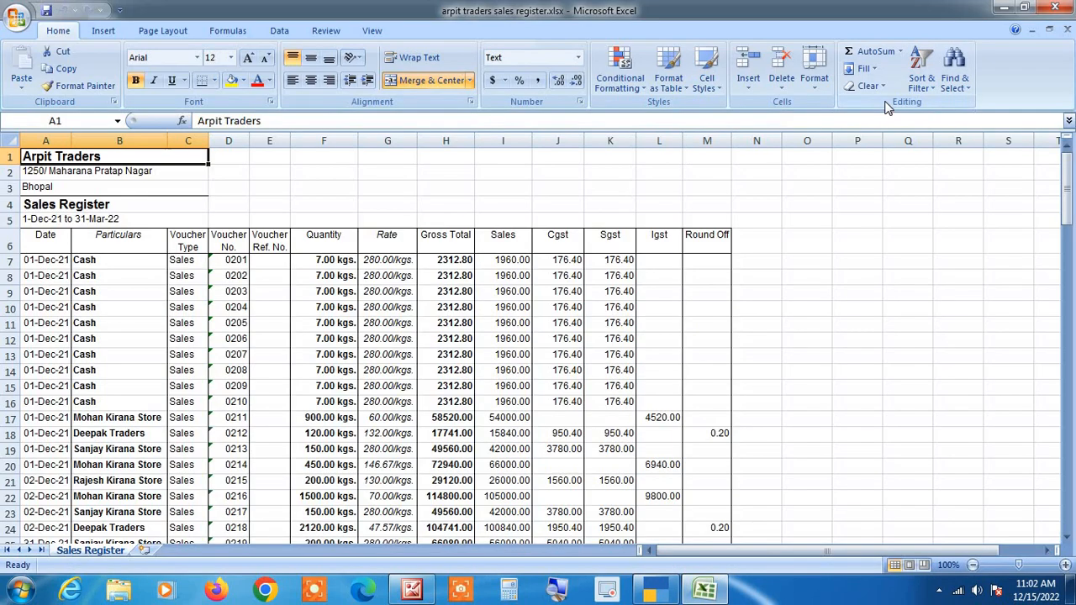
Look through the voucher rows and the tax columns of the exported sales register in Excel.
scroll(600, 398, "down", 2)
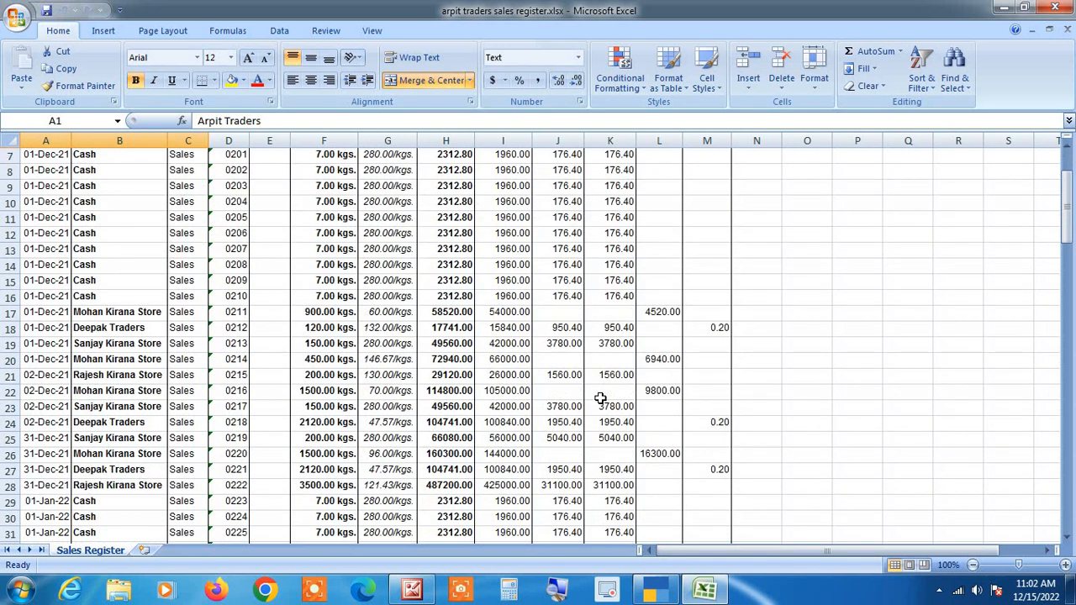
scroll(600, 398, "down", 3)
scroll(600, 399, "up", 5)
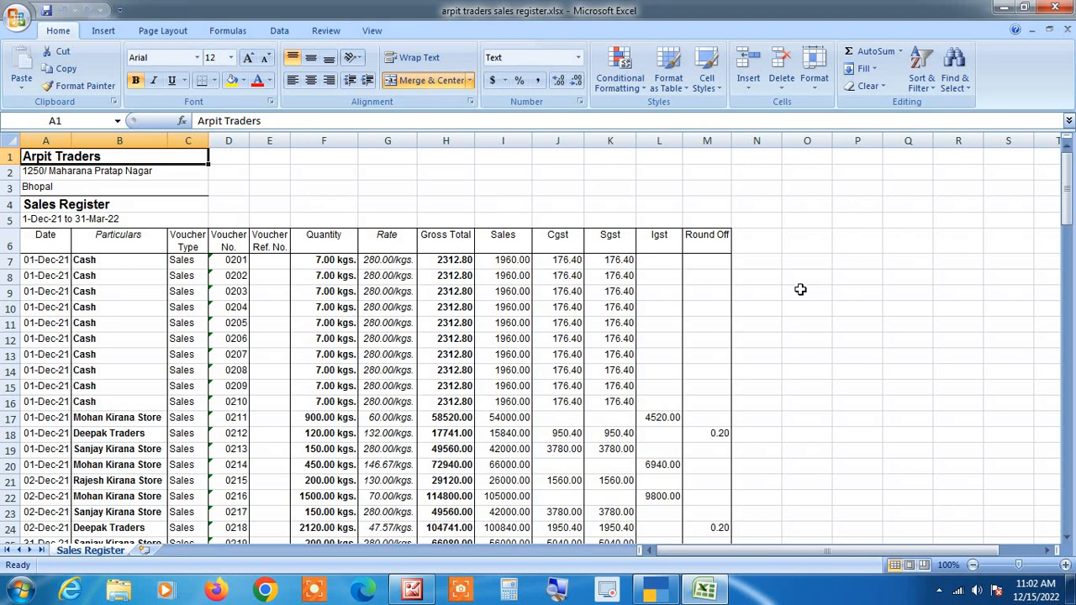
scroll(683, 339, "down", 2)
scroll(683, 340, "down", 20)
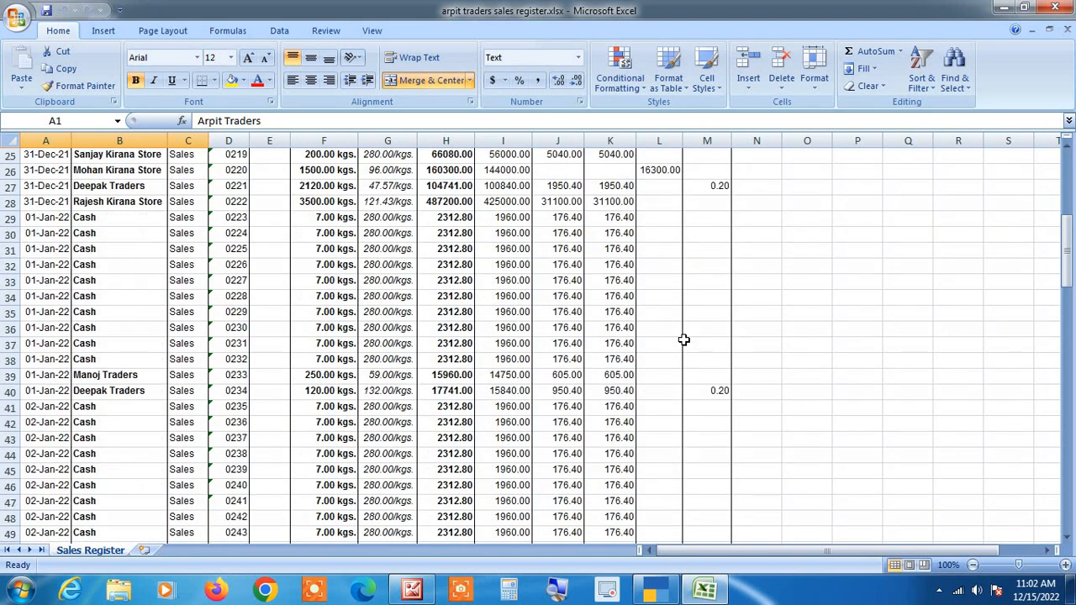
scroll(684, 340, "down", 8)
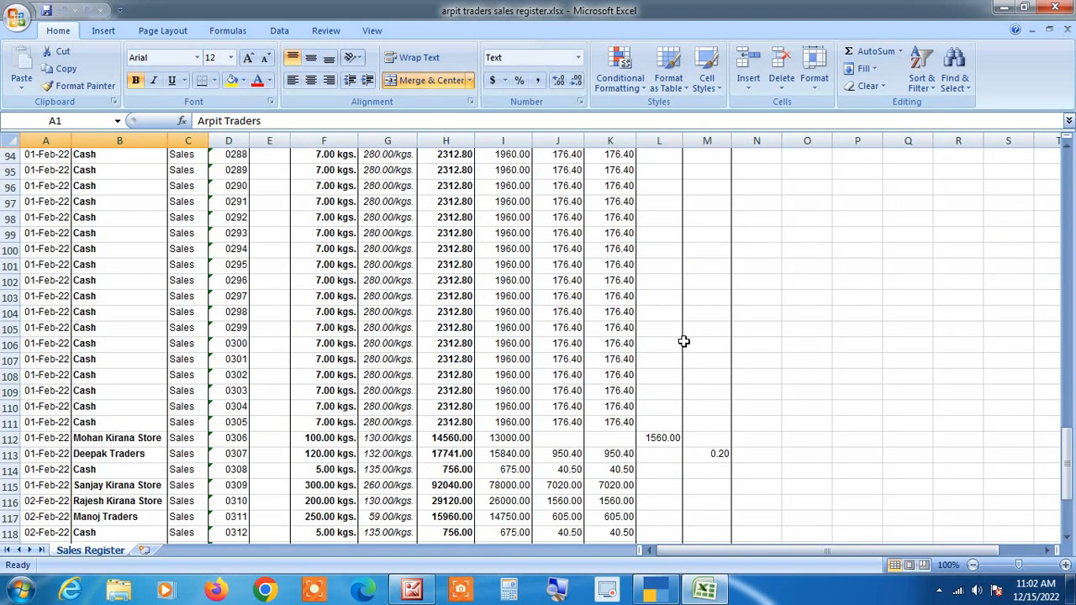
Go back to the beginning of the exported sales register and close the workbook.
scroll(683, 341, "up", 10)
scroll(683, 343, "up", 20)
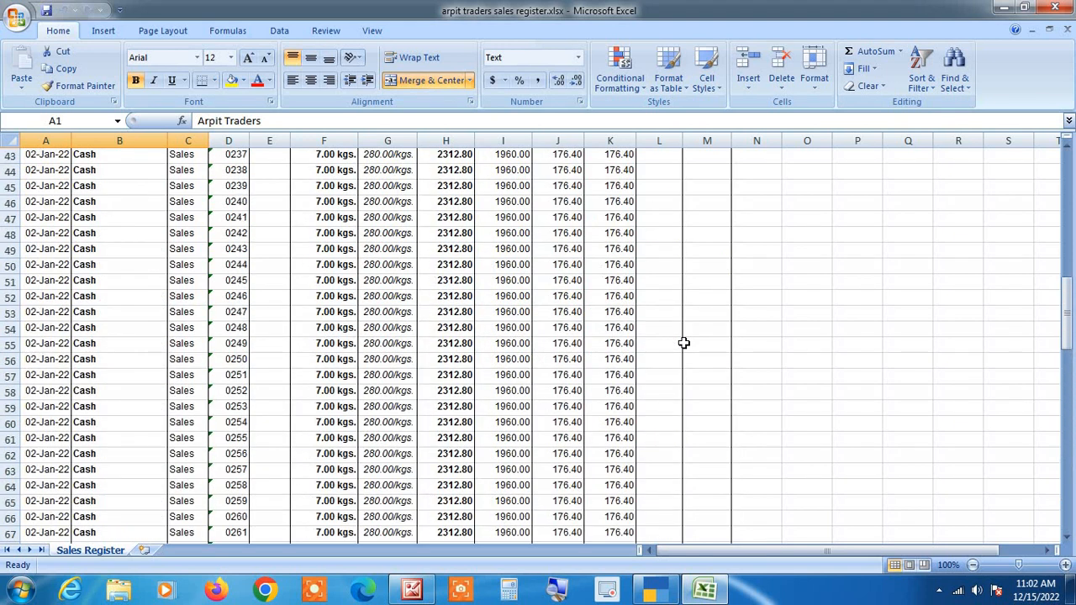
scroll(684, 343, "up", 1)
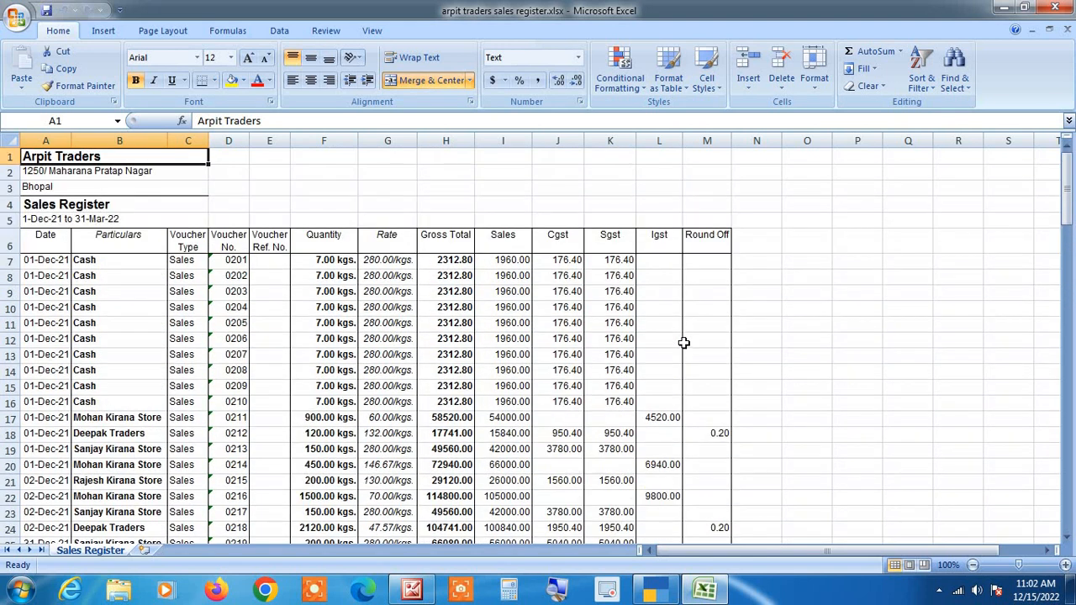
left_click(1056, 8)
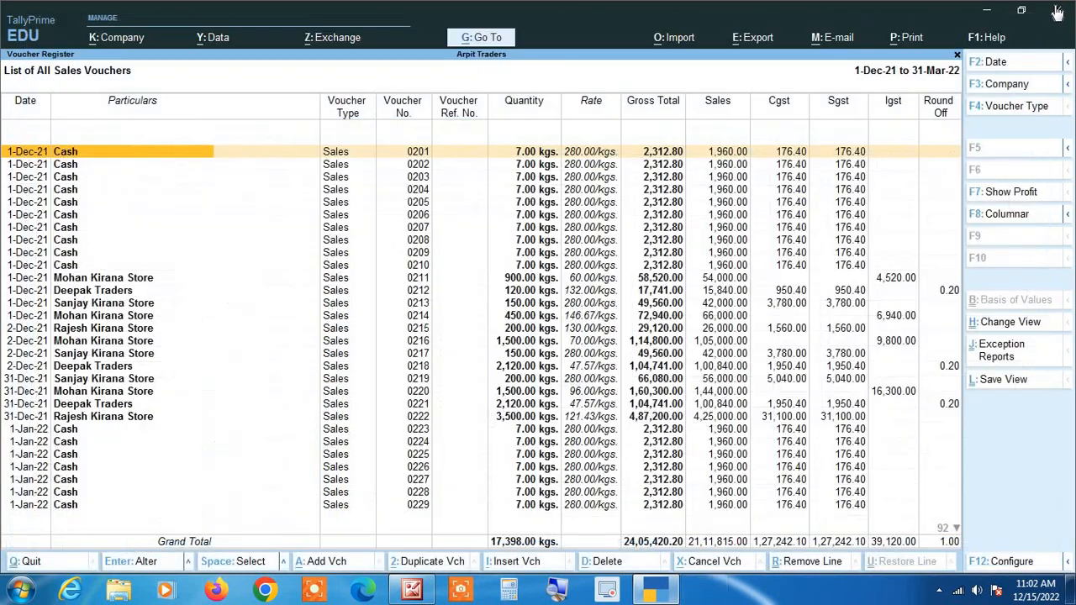
Minimize TallyPrime, then open "arpit traders sales register.xlsx" from the desktop in a maximized window and check its rows.
left_click(987, 9)
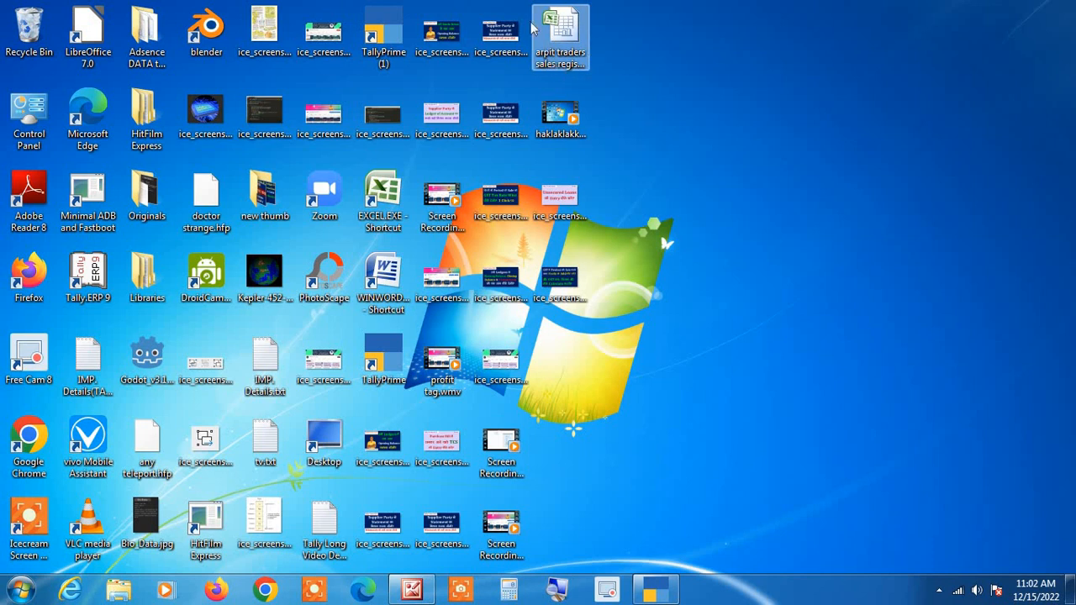
double_click(572, 30)
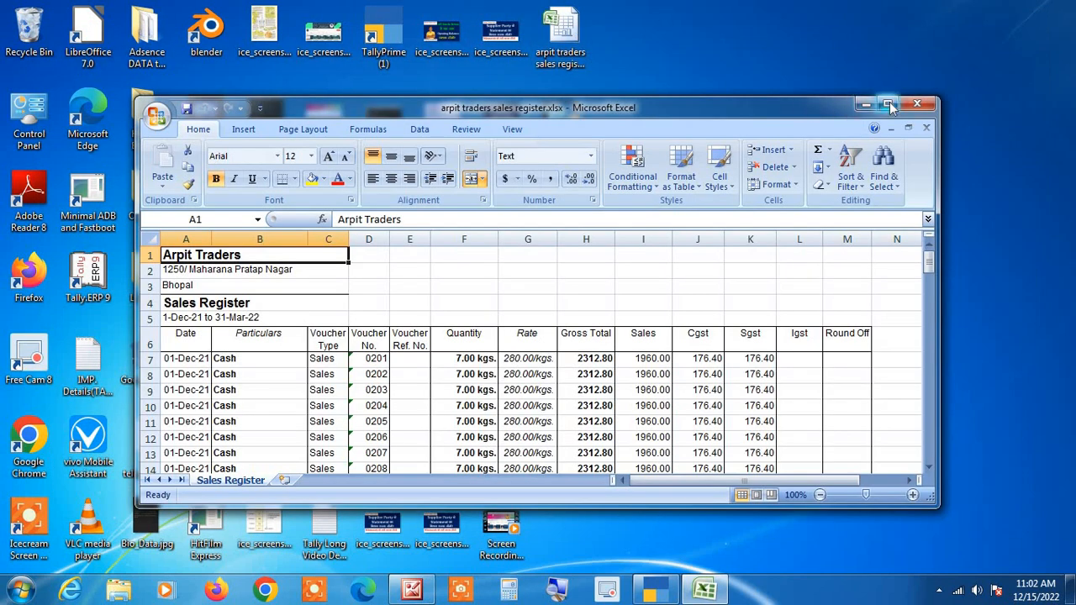
left_click(887, 103)
scroll(815, 244, "down", 2)
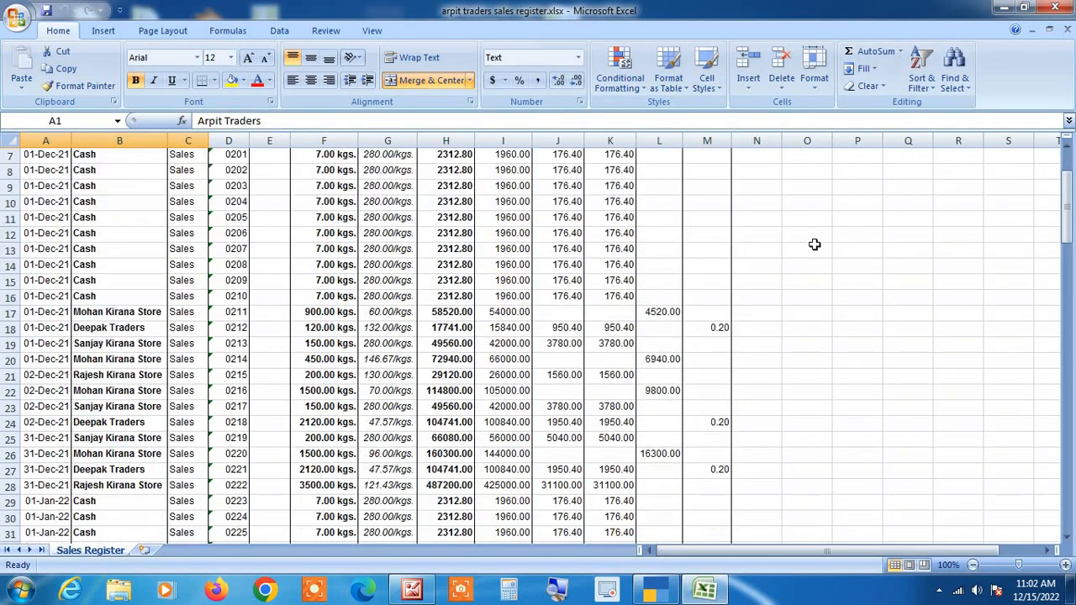
scroll(814, 245, "up", 2)
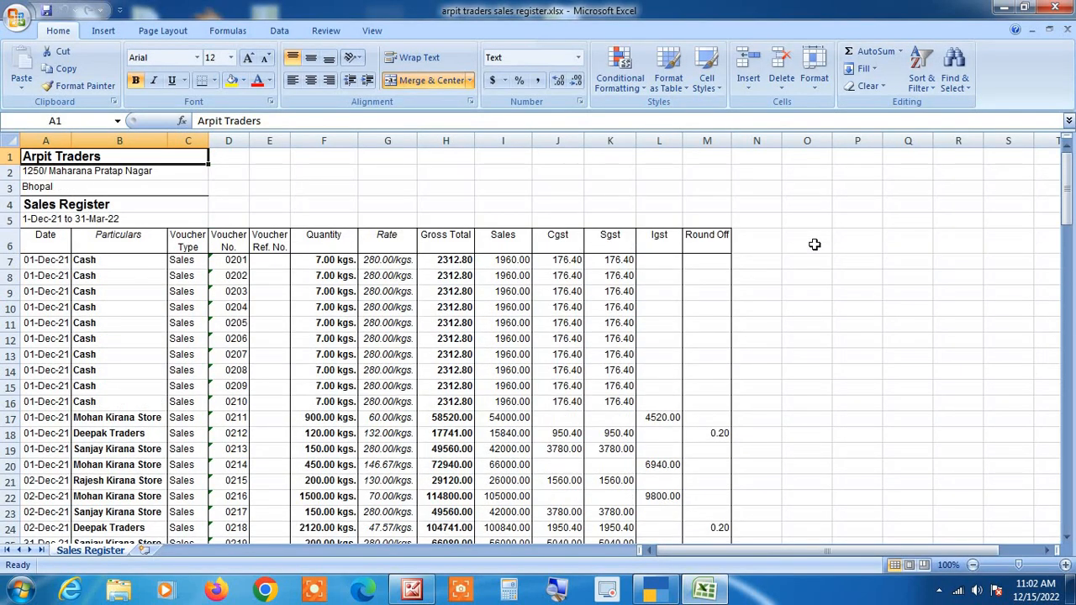
Close the sales register workbook and switch back to TallyPrime.
left_click(556, 593)
left_click(1005, 8)
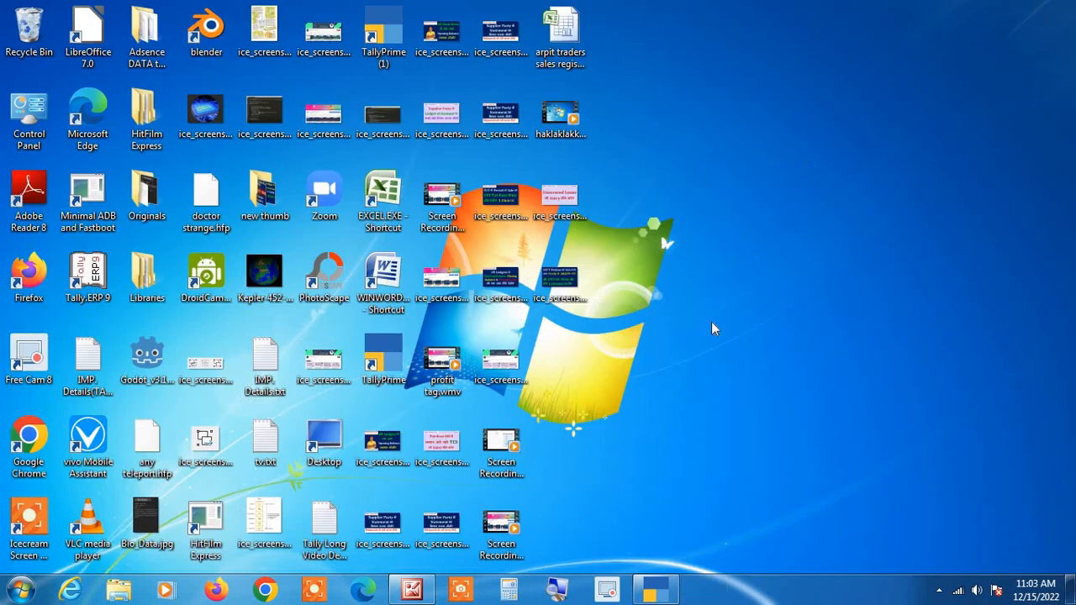
left_click(659, 590)
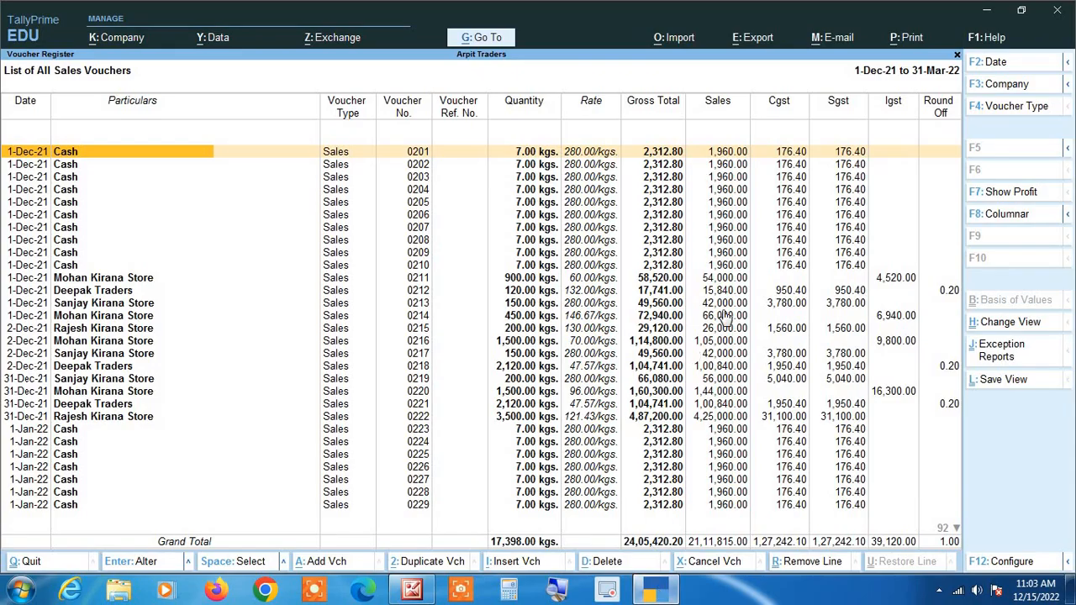
Leave the list of sales vouchers and return to the Gateway of Tally.
key("Escape")
key("Escape")
key("Escape")
key("Escape")
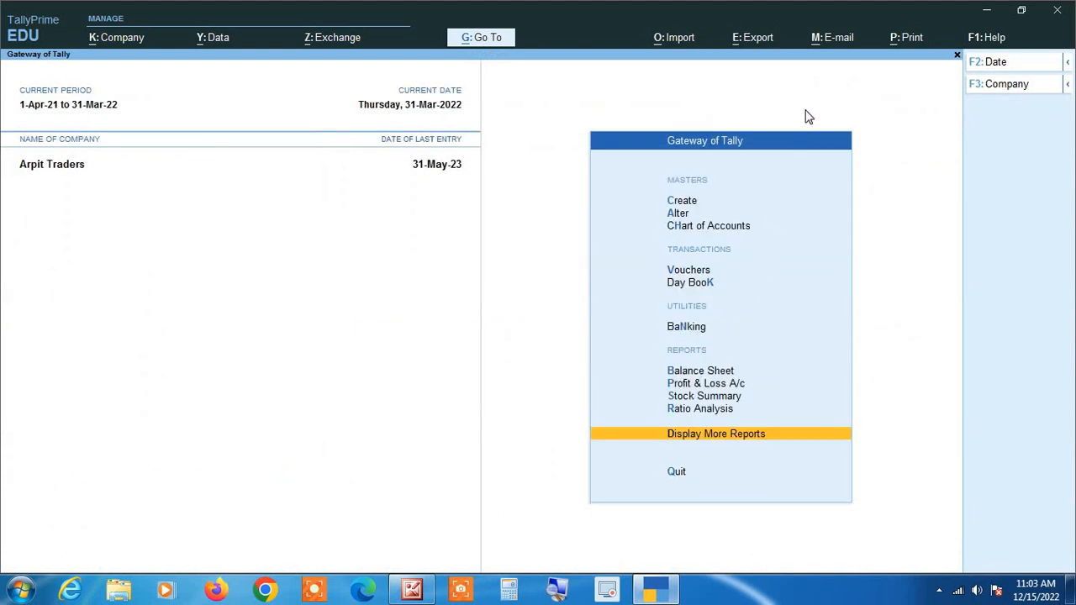
Open the GST Reports list from Display More Reports.
key("Return")
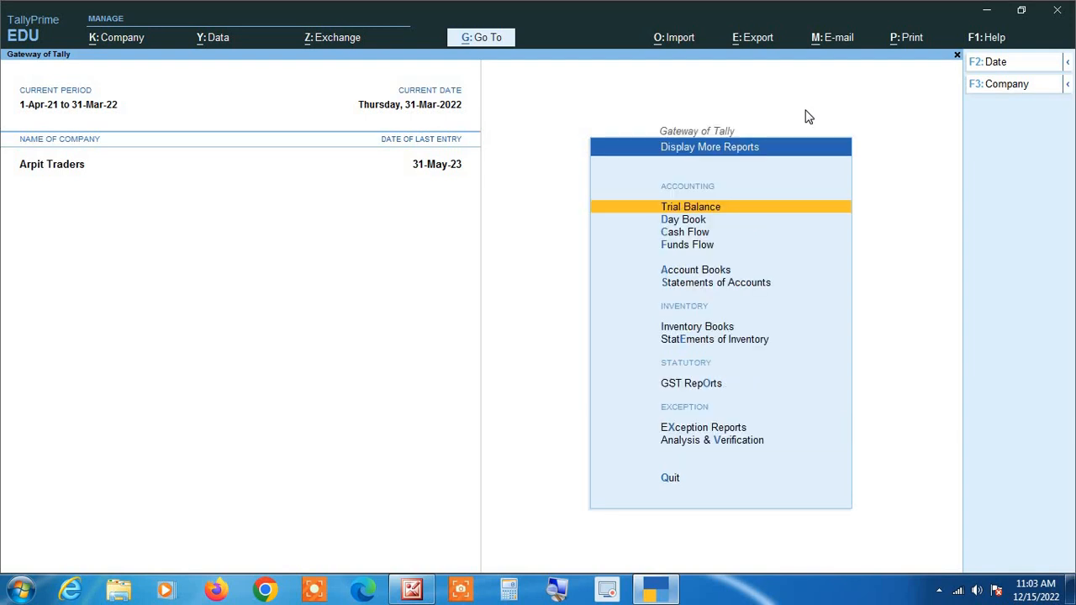
key("Down")
key("Down")
key("Down")
key("Down")
key("Down")
key("Down")
key("Down")
key("Down")
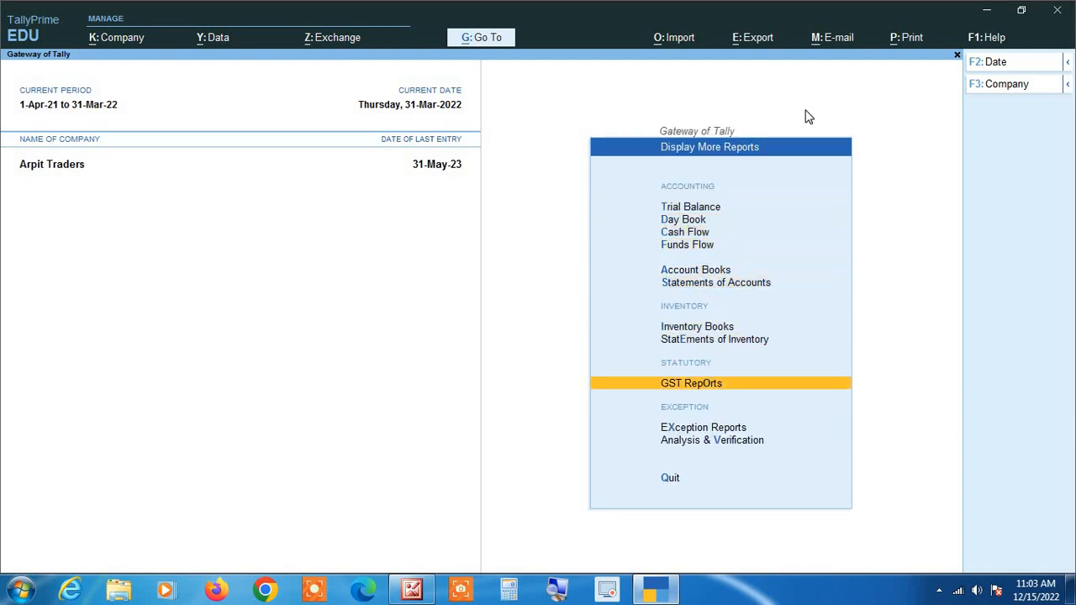
key("Return")
Open the GST Rate Setup report for the Primary stock group.
key("Down")
key("Down")
key("Down")
key("Down")
key("Down")
key("Down")
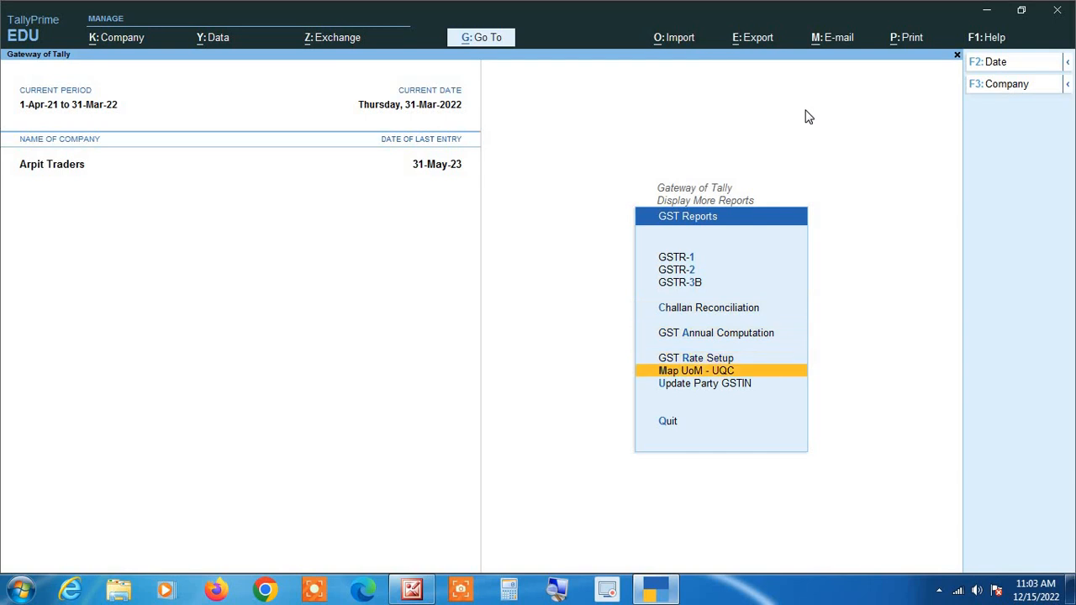
key("Up")
key("Return")
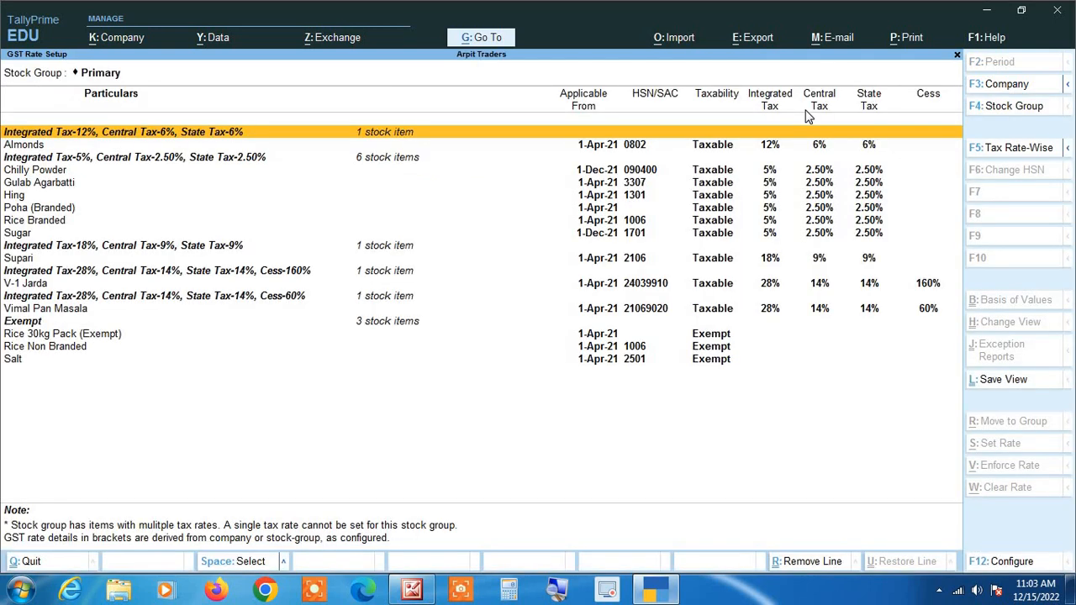
Open the export configuration for the current GST Rate Setup report and expand it to show all options.
left_click(758, 40)
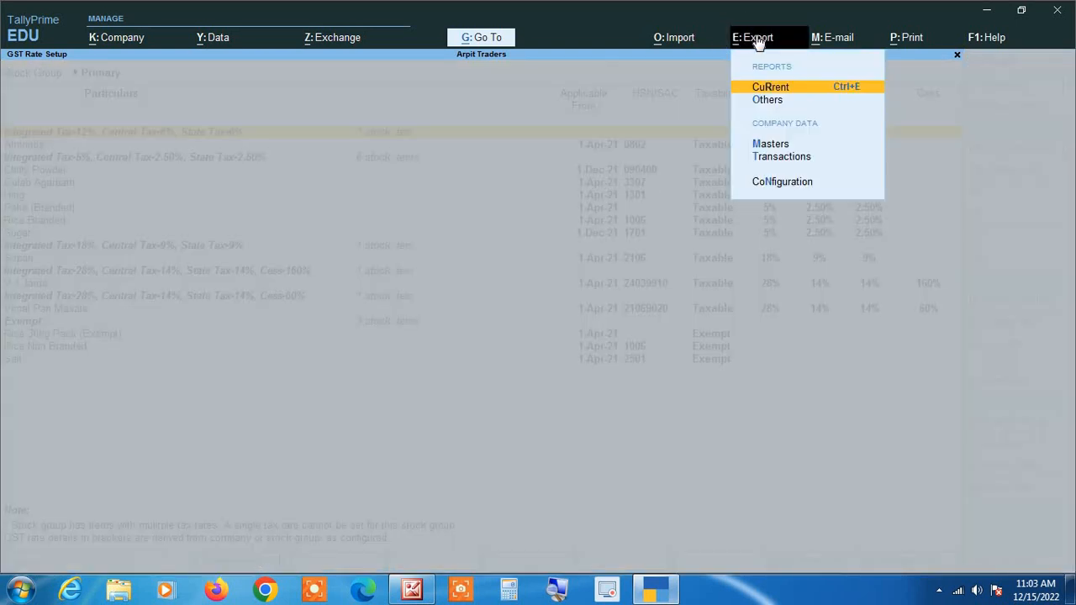
key("Return")
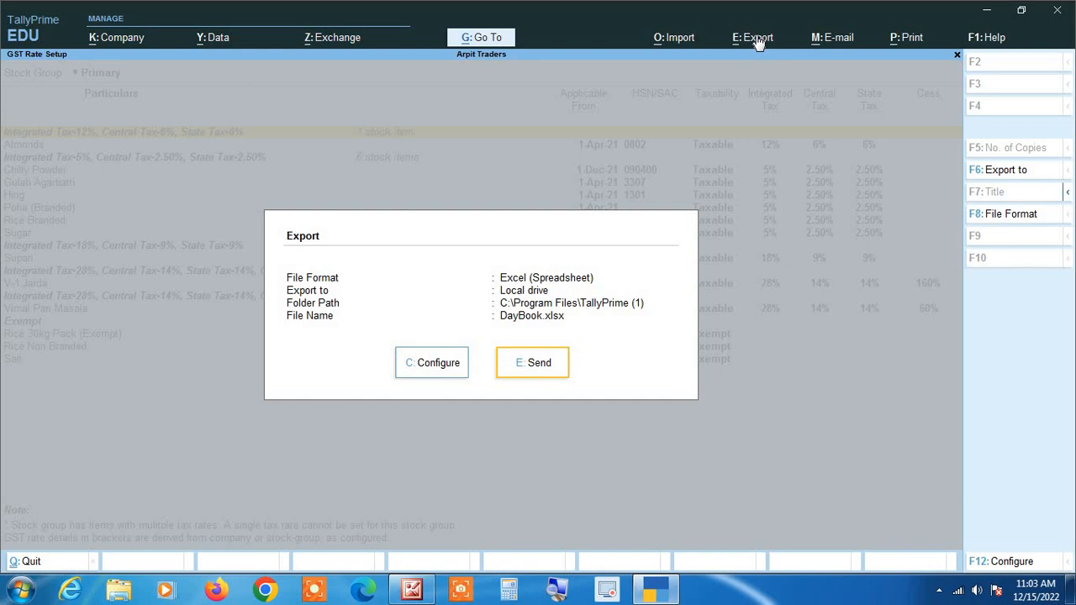
key("c")
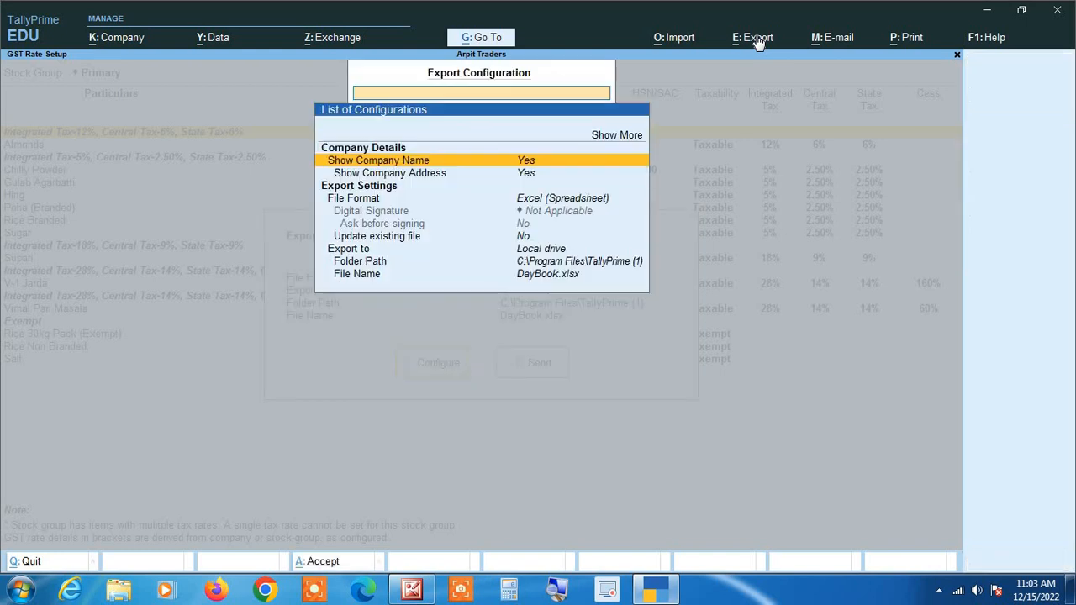
key("Up")
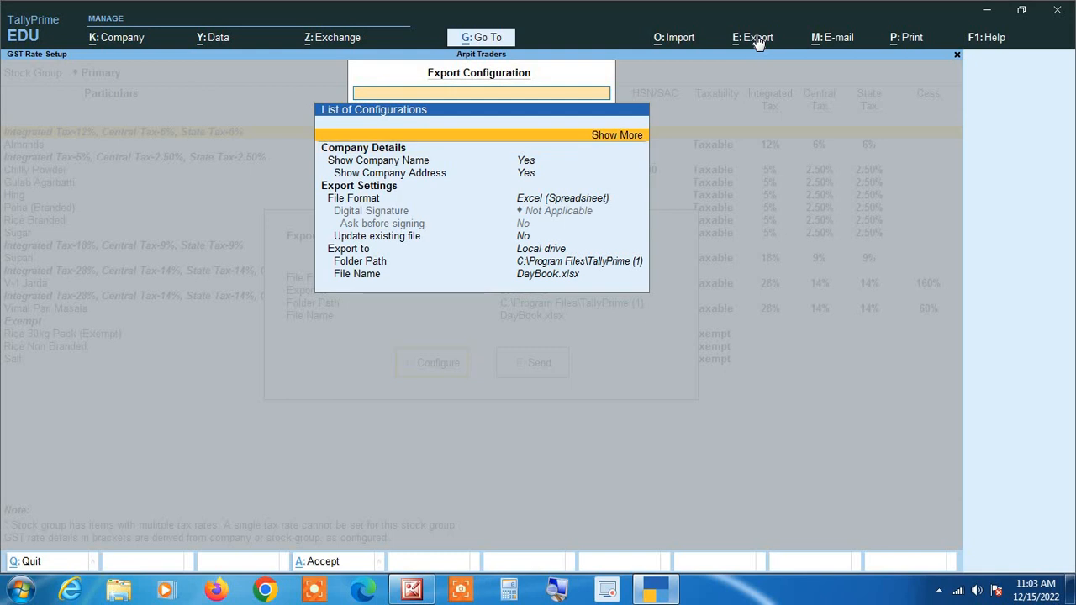
key("Return")
Review the company detail and export settings for GST Rate Setup, then leave the export configuration.
key("Down")
key("Down")
key("Down")
key("Down")
key("Down")
key("Down")
key("Down")
key("Down")
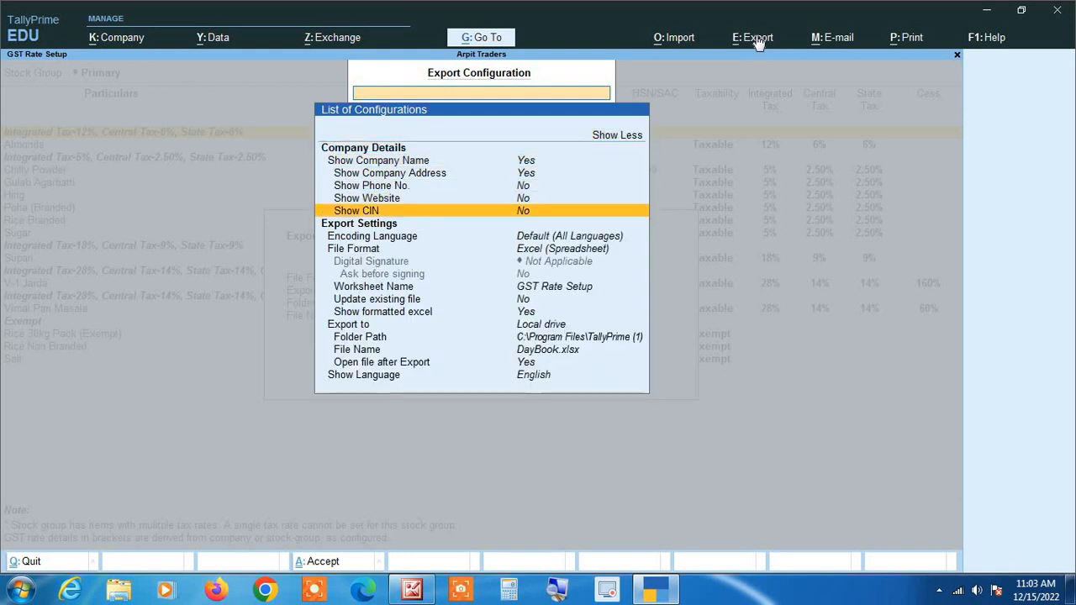
key("Escape")
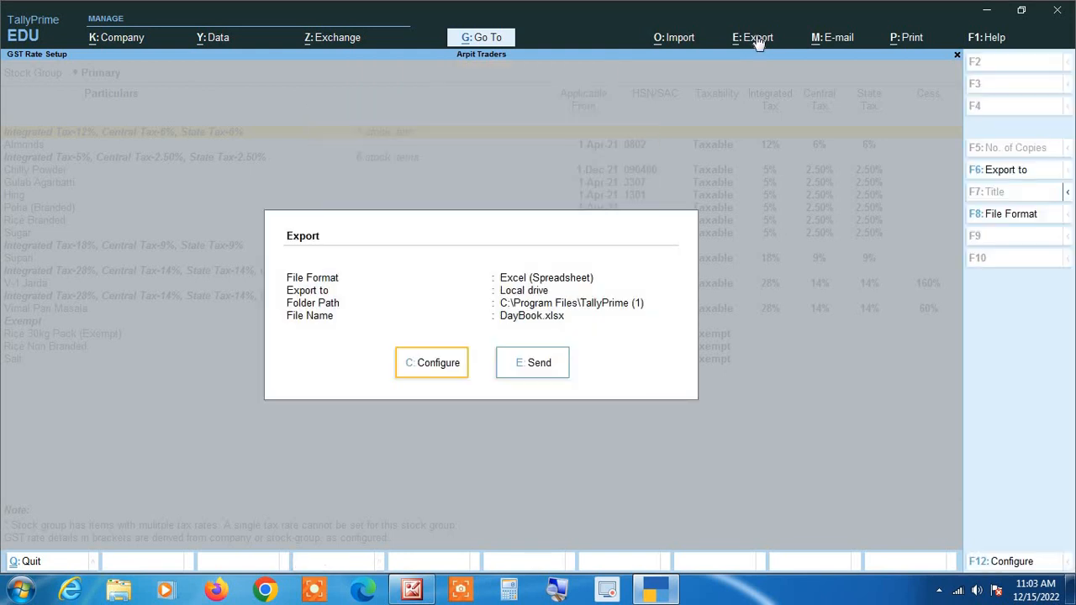
Cancel the GST Rate Setup export and return to Display More Reports.
key("Escape")
key("Escape")
key("Escape")
key("Escape")
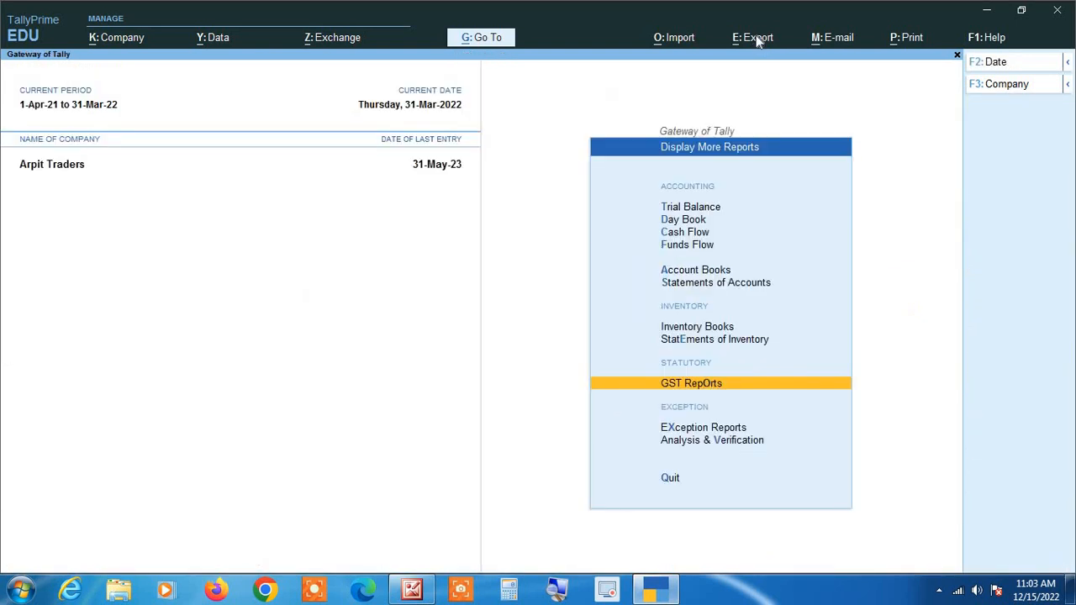